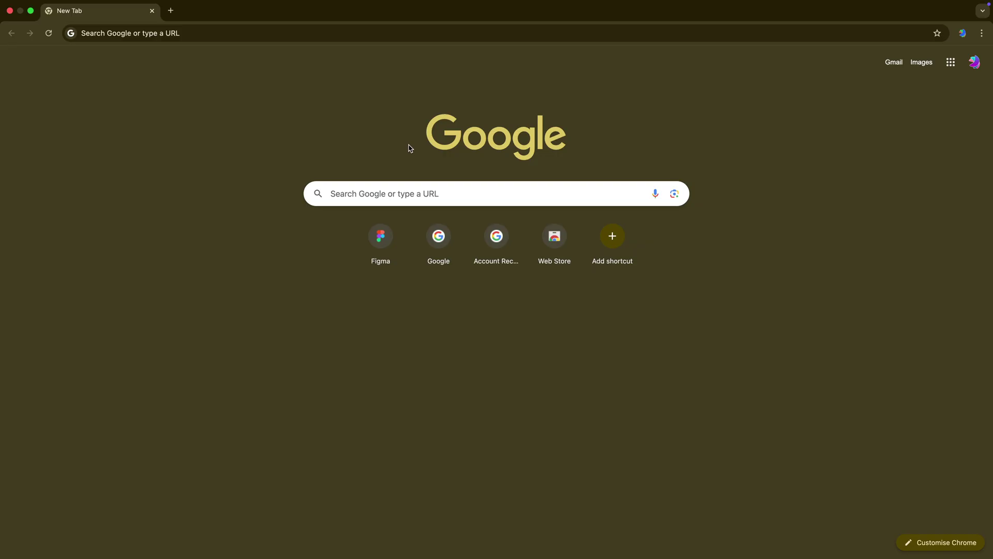
Step: Enter Figma.com in Google's search box to load the Figma homepage
left_click(417, 187)
type("Figma.com")
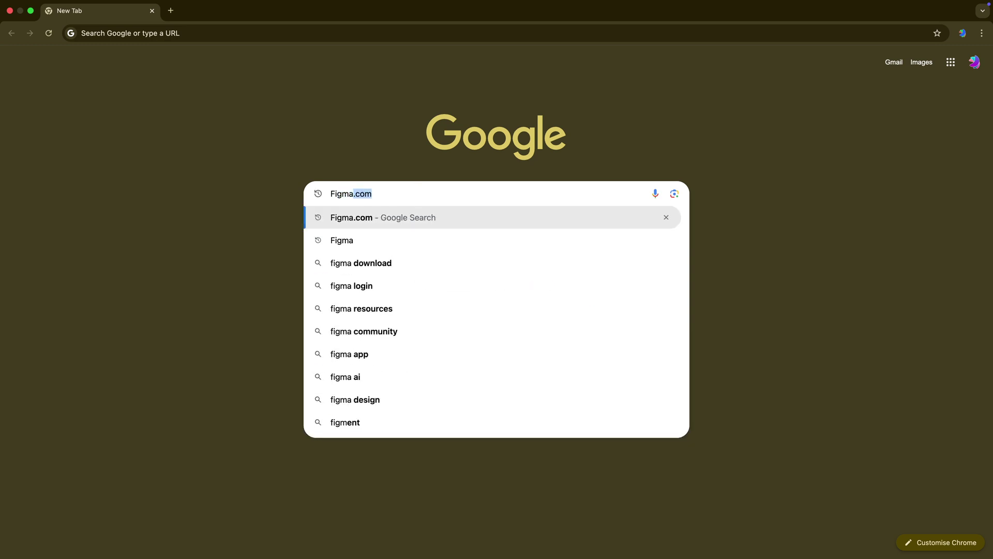
key("Return")
scroll(234, 216, "down", 10)
Step: Scroll through the Figma homepage, then open and dismiss the Log in form
scroll(234, 216, "up", 10)
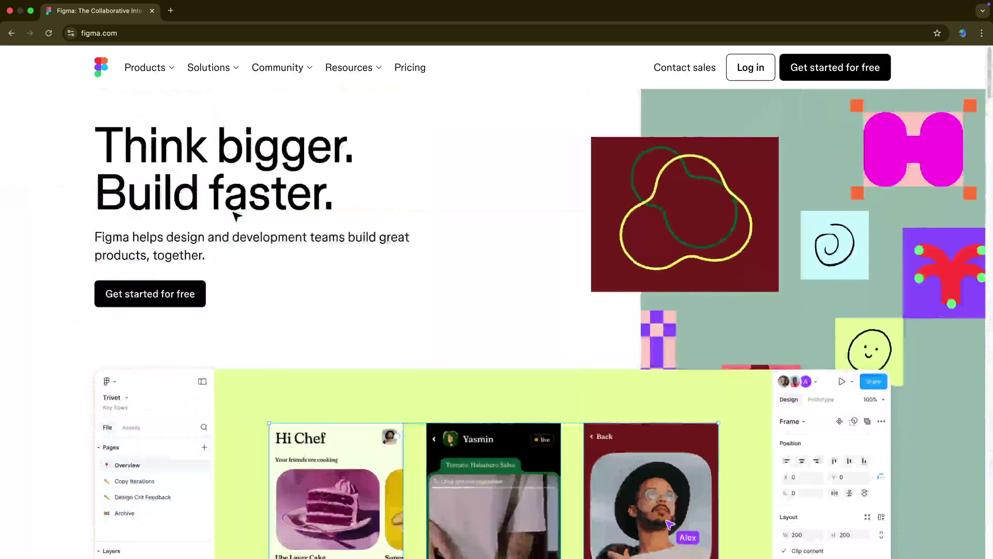
scroll(236, 216, "down", 20)
scroll(235, 216, "up", 10)
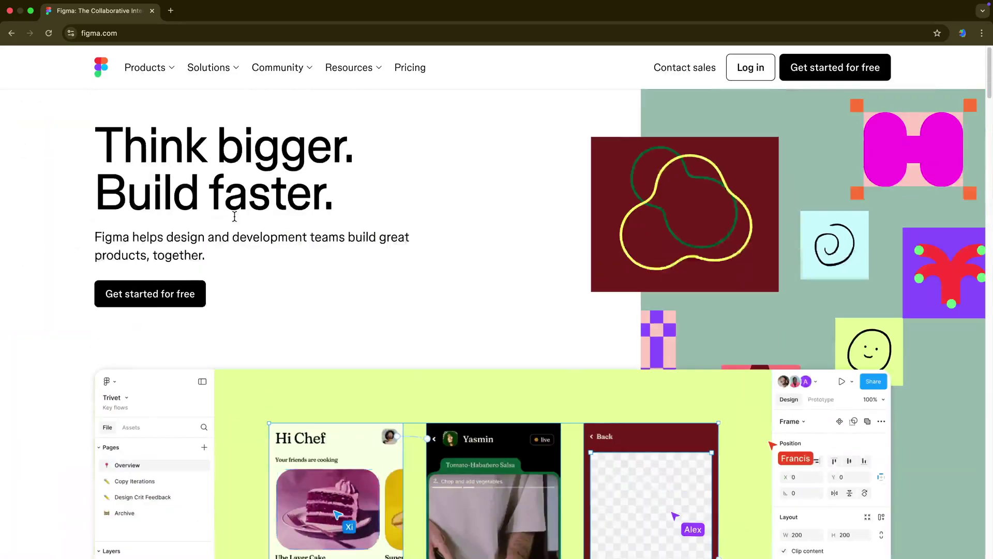
scroll(234, 216, "down", 3)
scroll(235, 216, "down", 20)
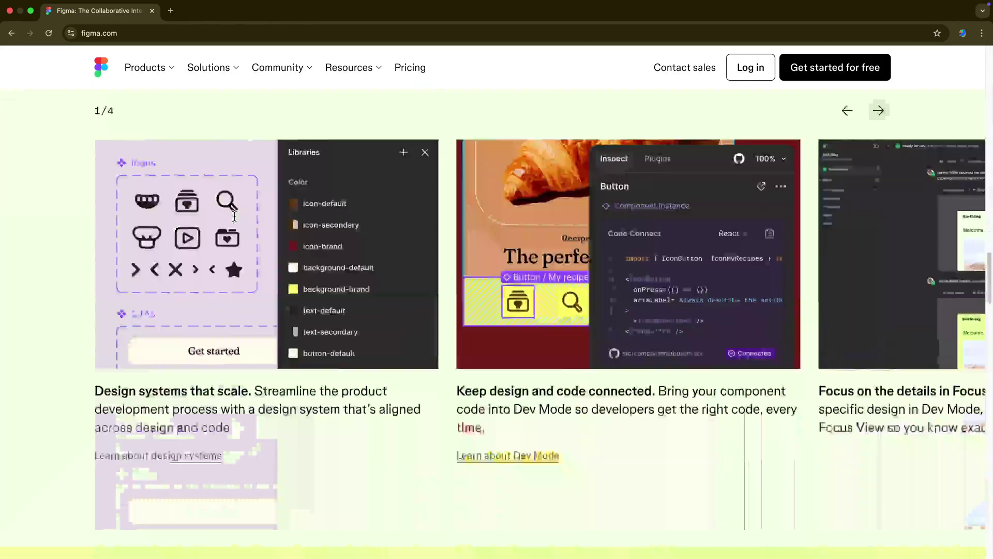
scroll(233, 215, "up", 20)
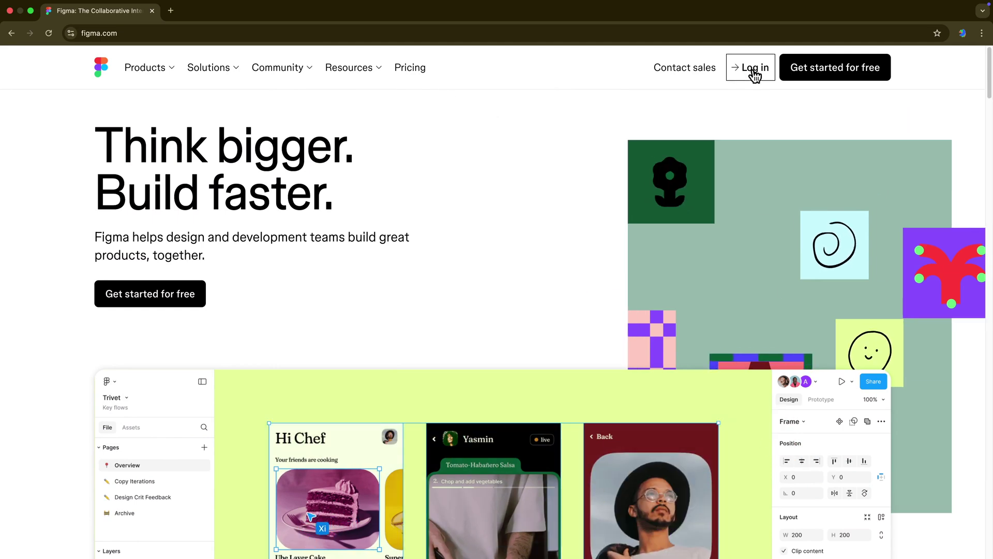
left_click(751, 68)
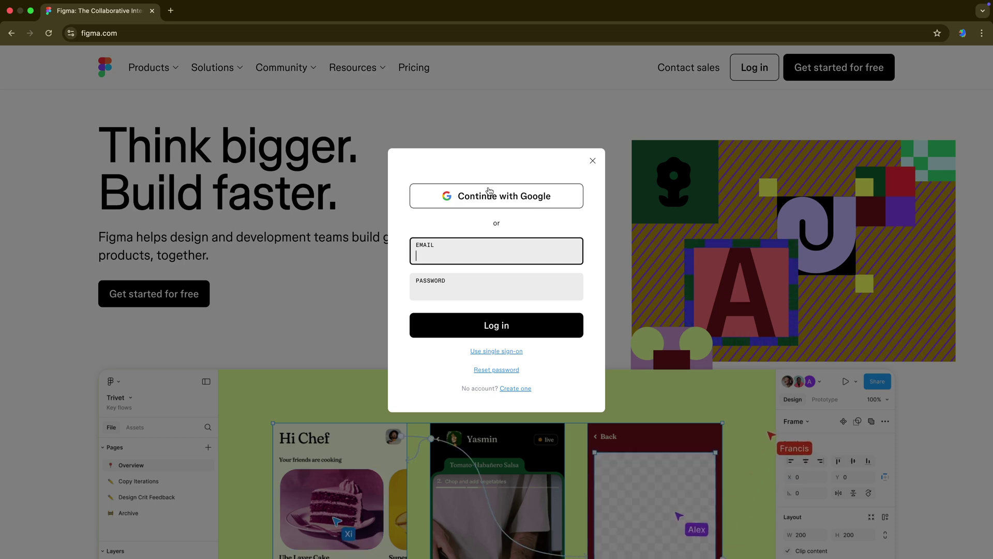
left_click(593, 161)
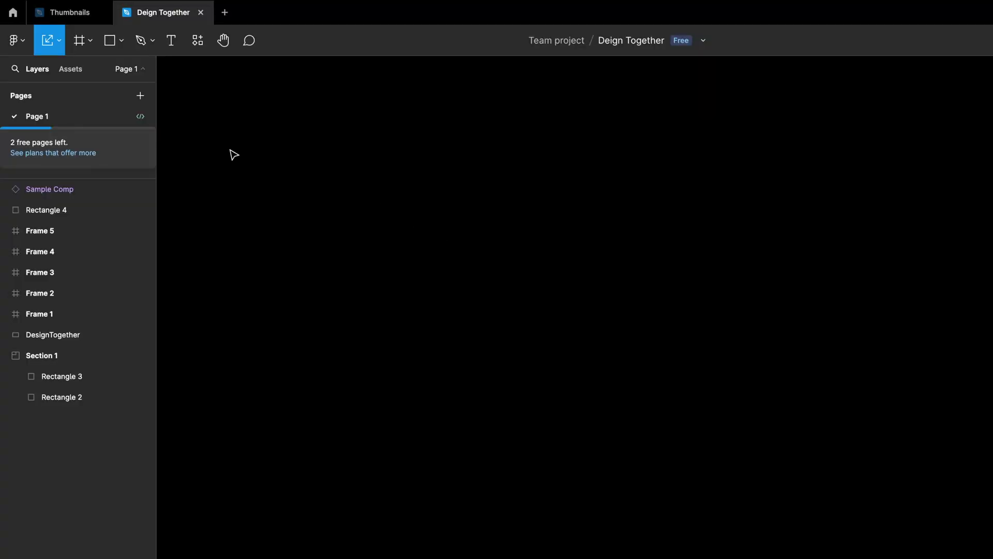
left_click(56, 42)
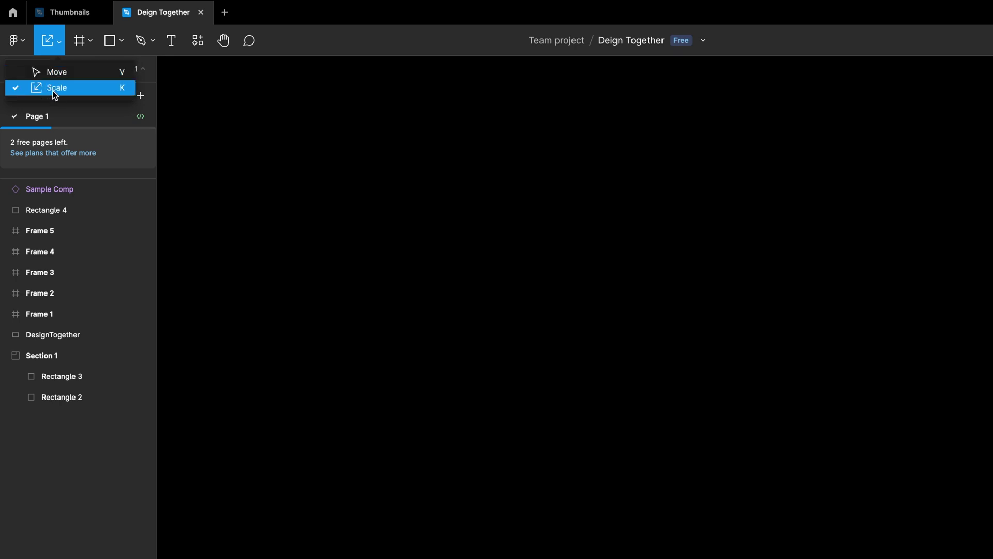
left_click(733, 285)
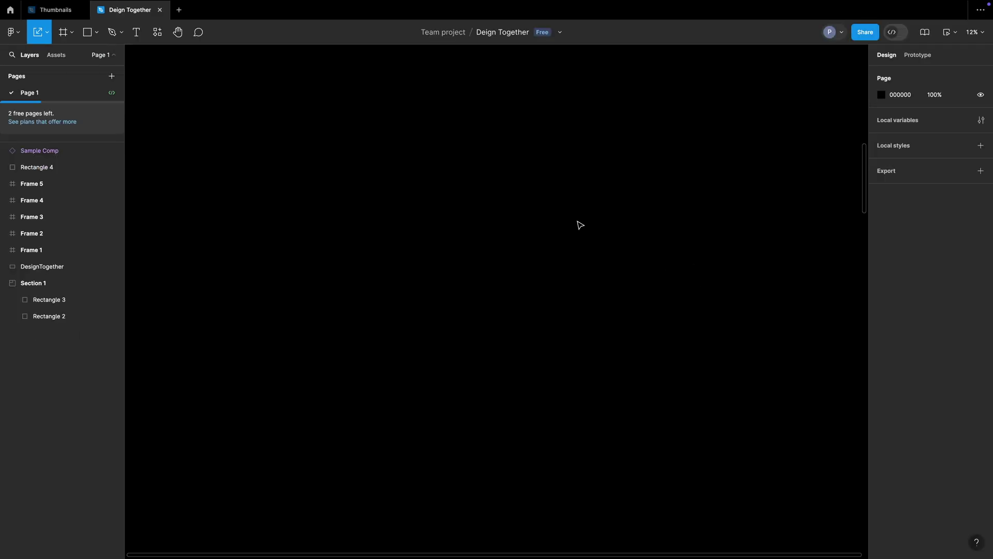
key("r")
key("f")
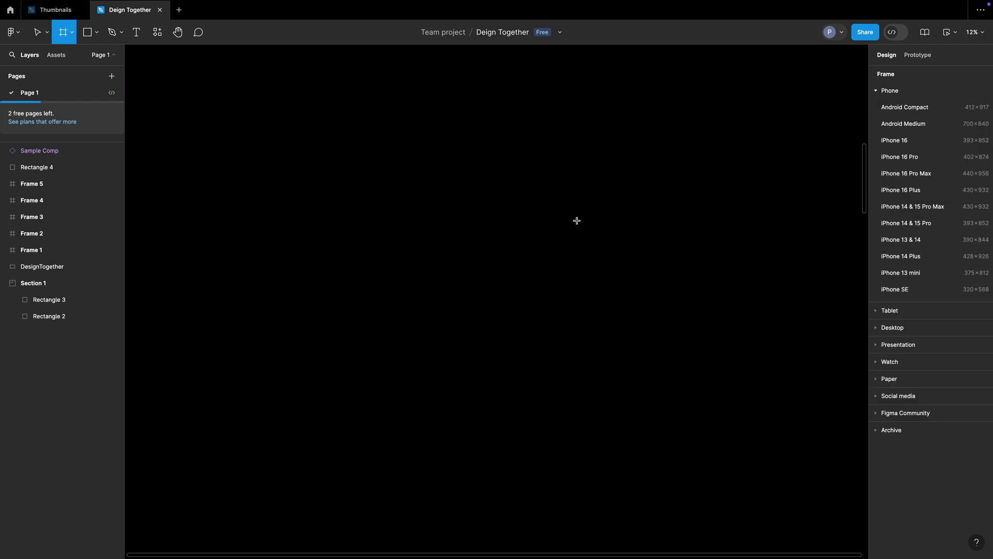
left_click_drag(365, 184, 563, 297)
left_click(628, 227)
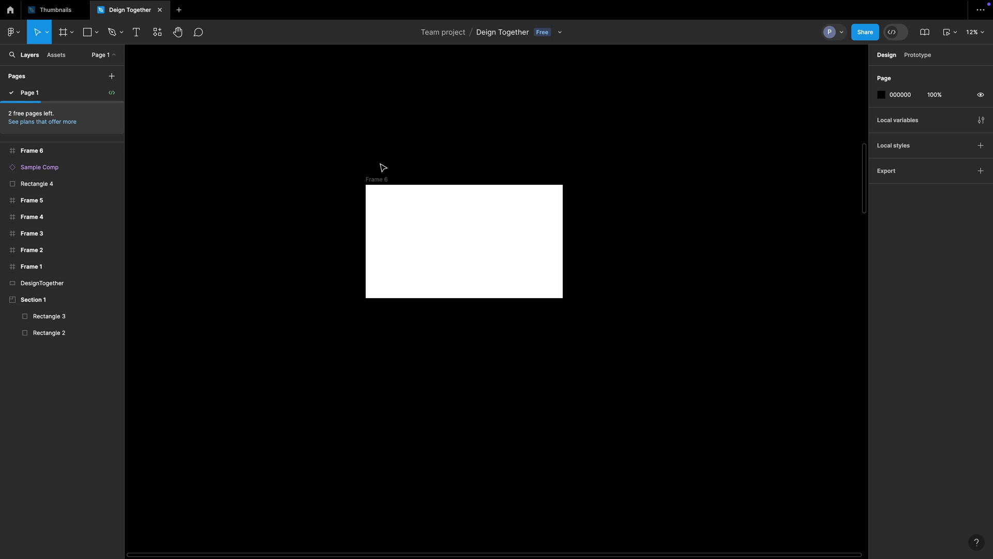
left_click(380, 180)
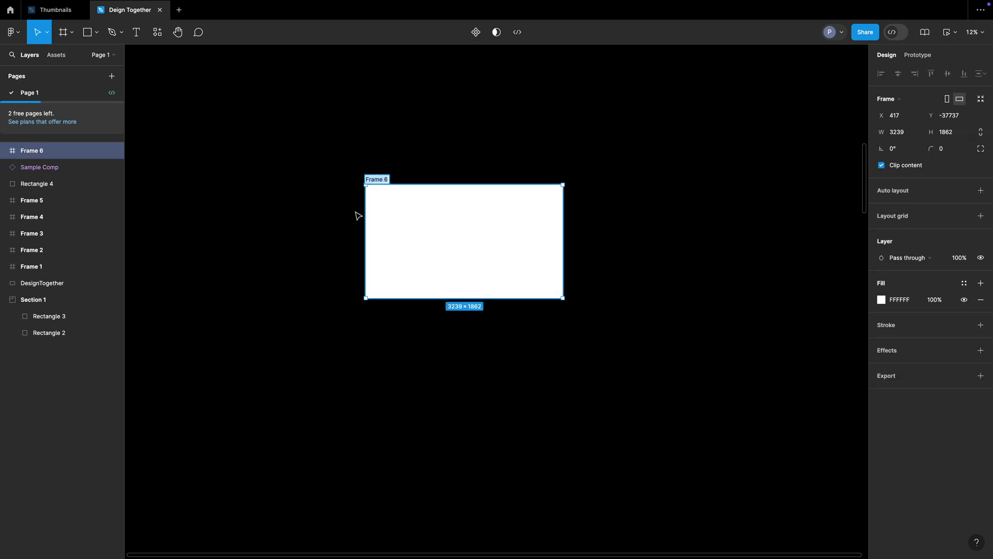
left_click(309, 204)
left_click_drag(376, 179, 325, 174)
left_click(415, 136)
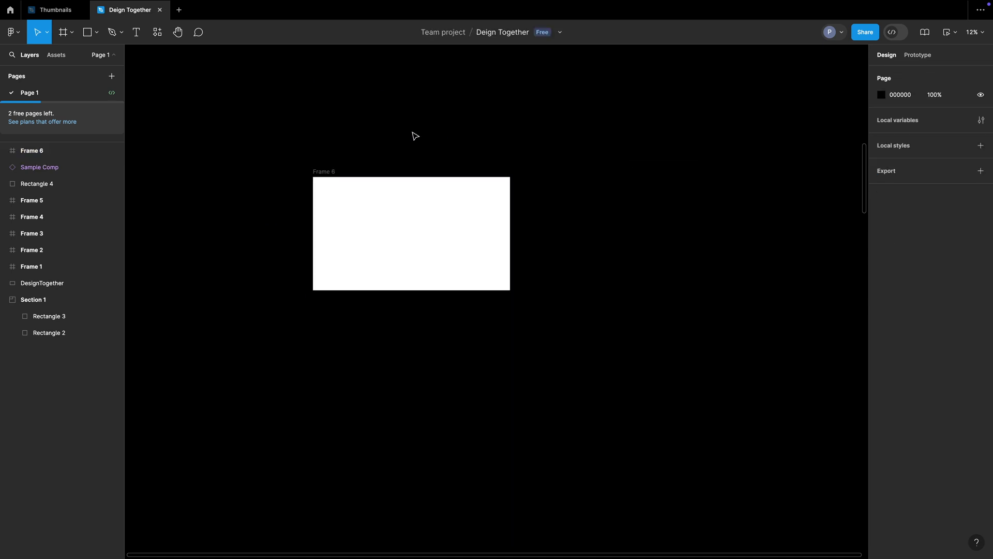
left_click(330, 172)
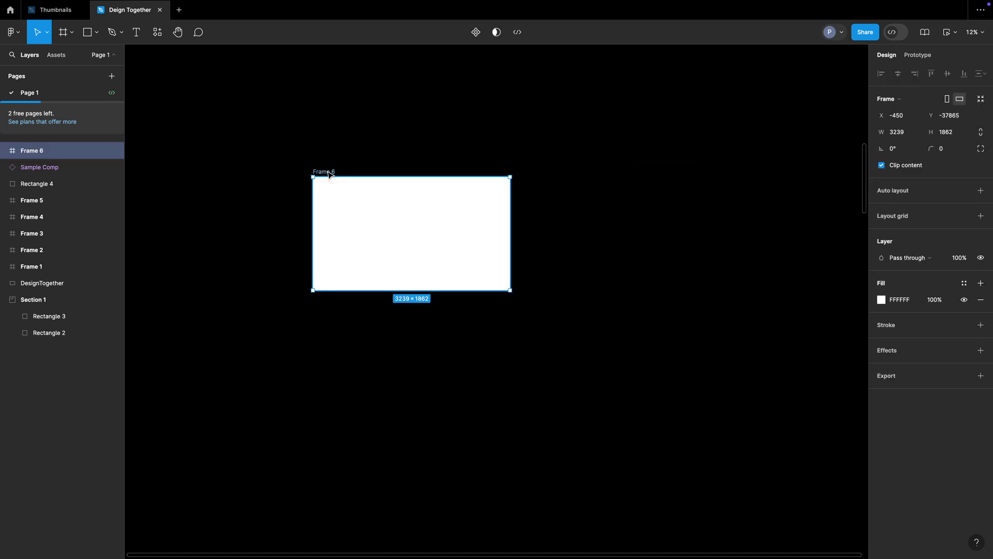
key("Delete")
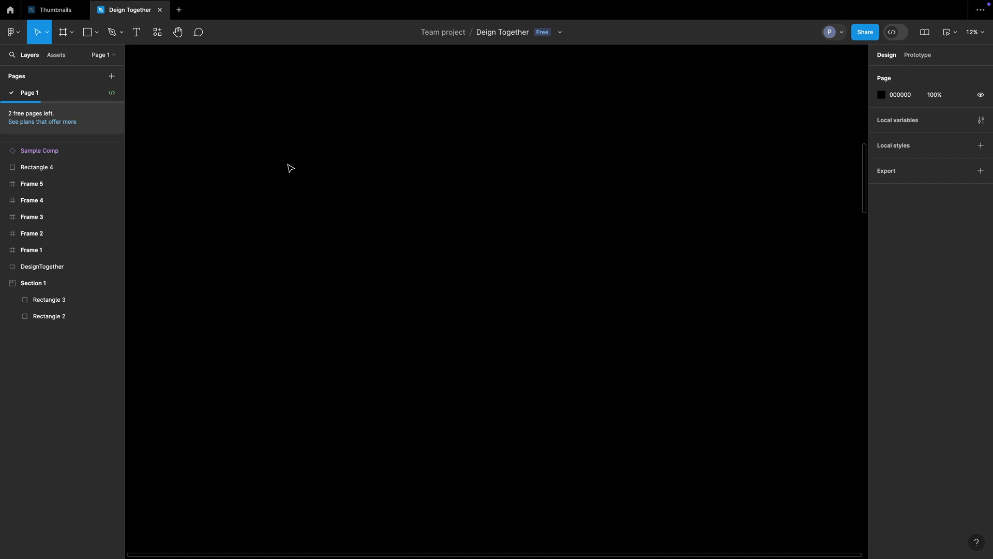
key("f")
left_click_drag(250, 168, 400, 276)
left_click(477, 203)
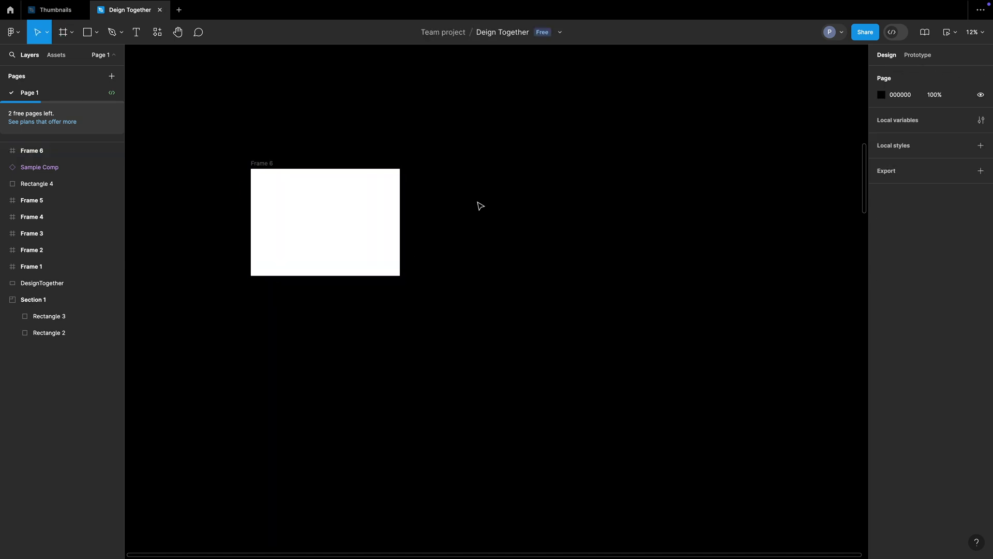
left_click(268, 164)
key("ctrl+d")
left_click(268, 164)
left_click_drag(214, 130, 547, 321)
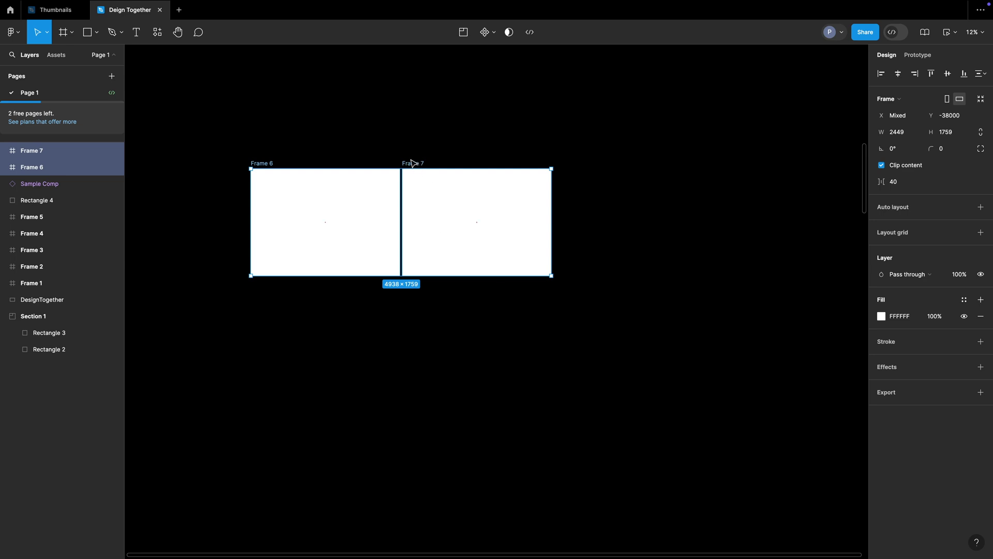
scroll(412, 165, "left", 5)
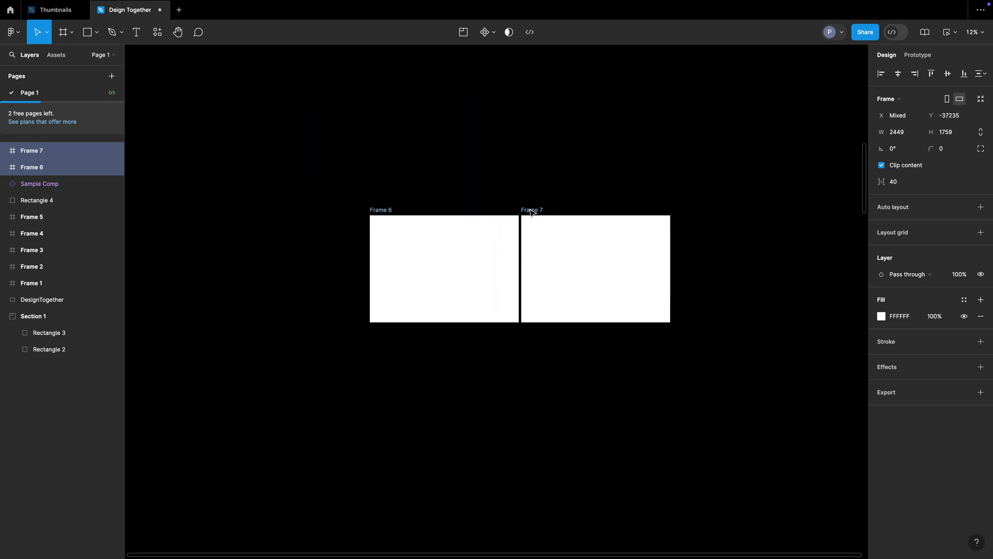
left_click(487, 155)
left_click_drag(311, 154, 628, 382)
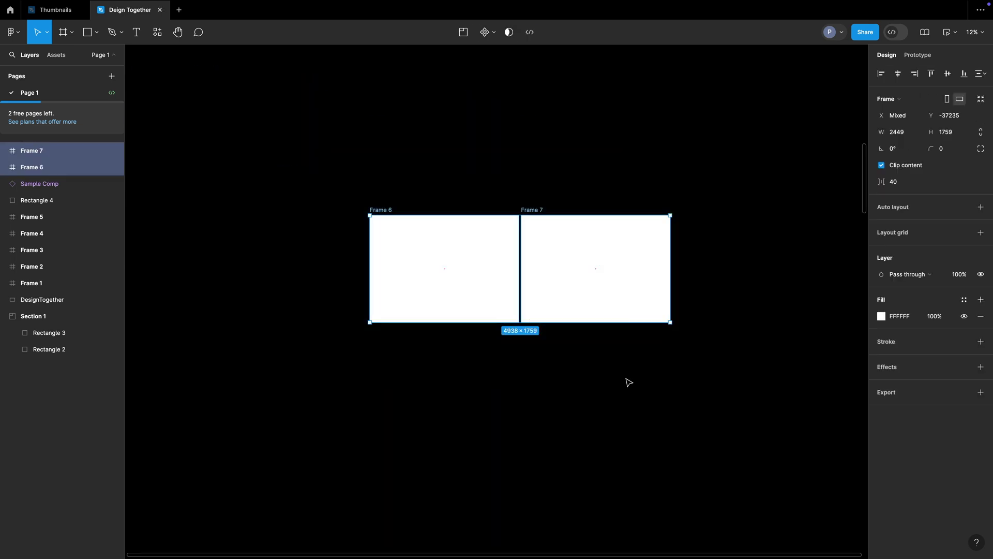
key("Delete")
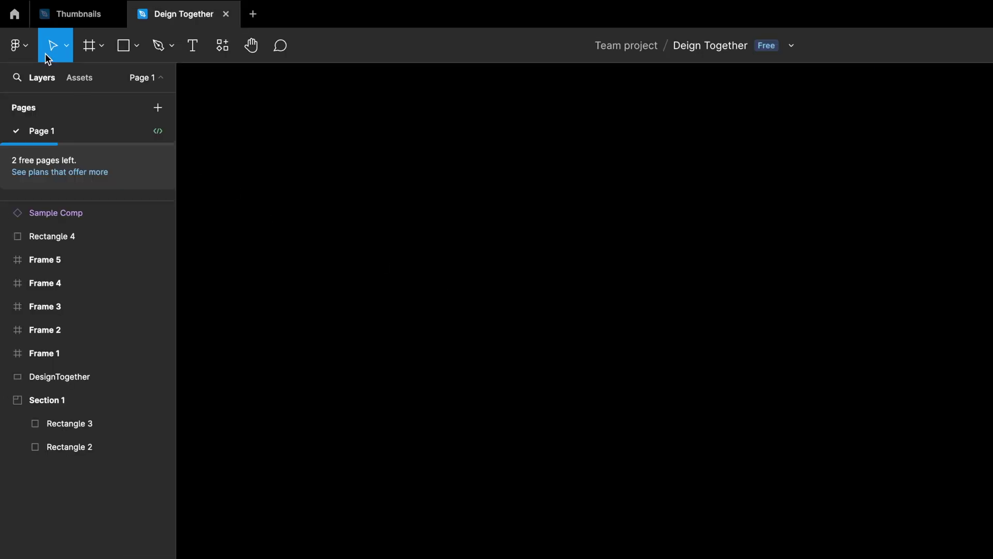
left_click(46, 33)
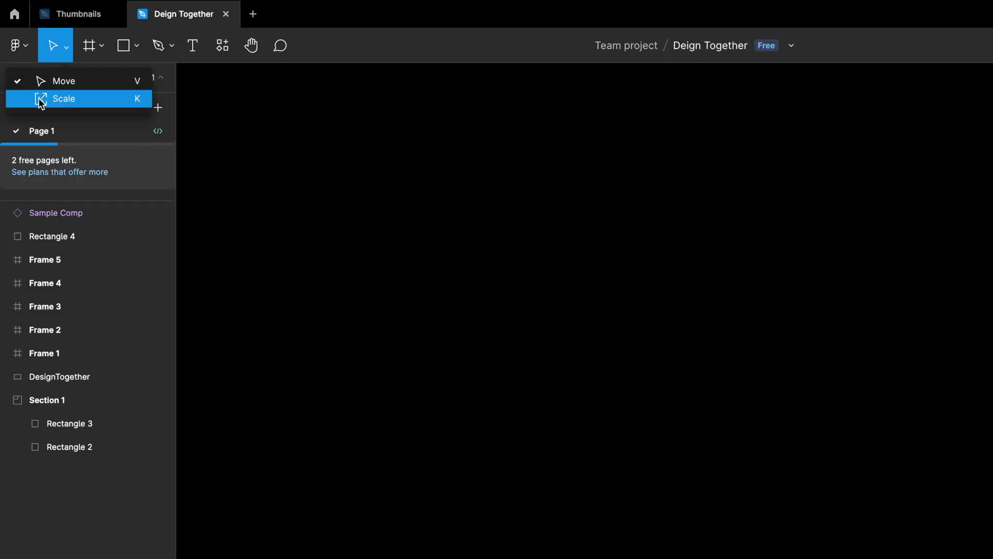
key("Escape")
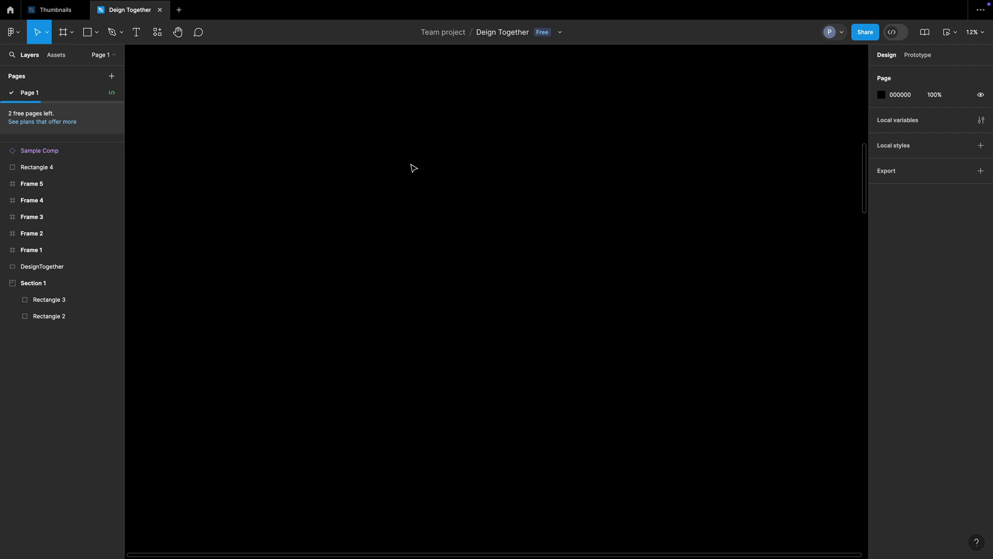
key("t")
left_click(412, 166)
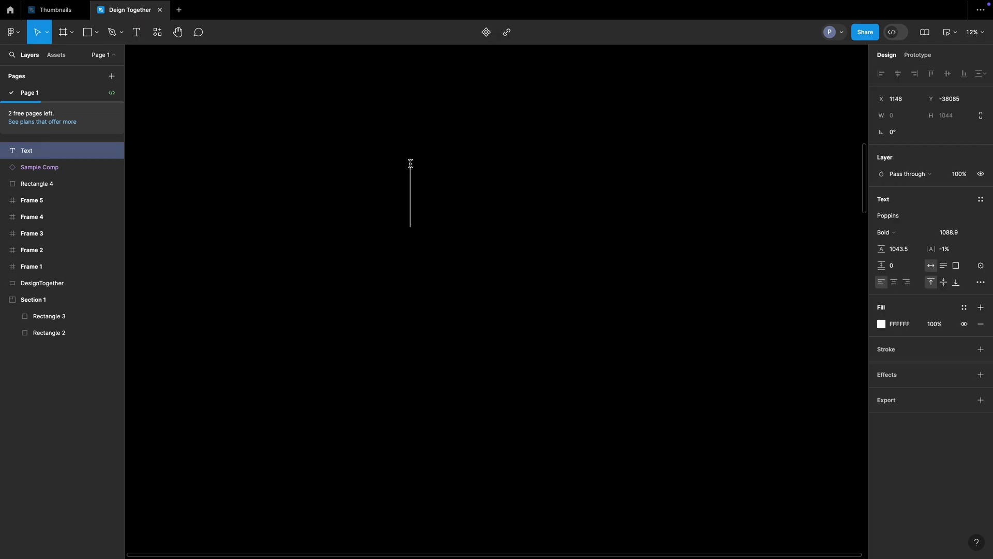
type("Hello")
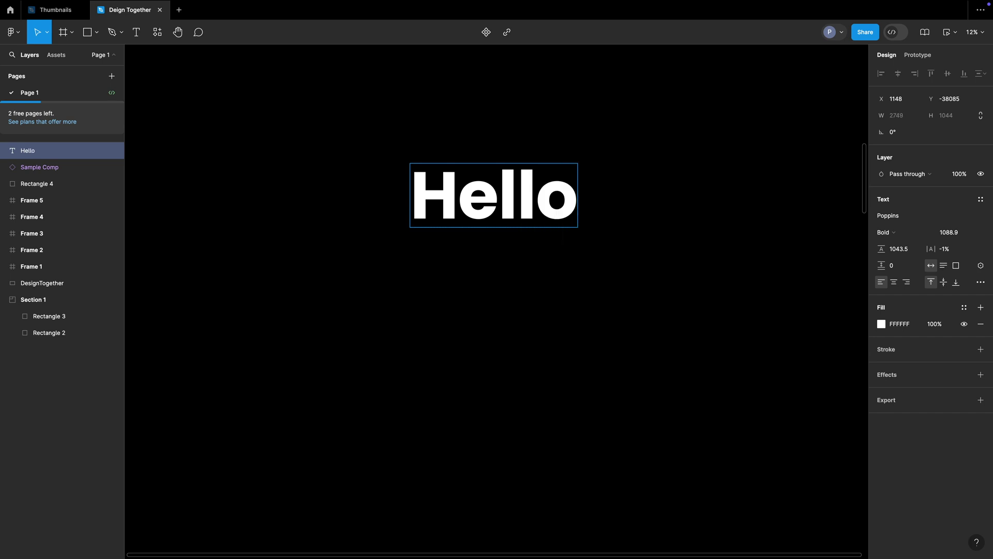
key("Escape")
left_click(417, 304)
left_click(508, 208)
left_click_drag(579, 228, 642, 266)
left_click_drag(563, 202, 444, 253)
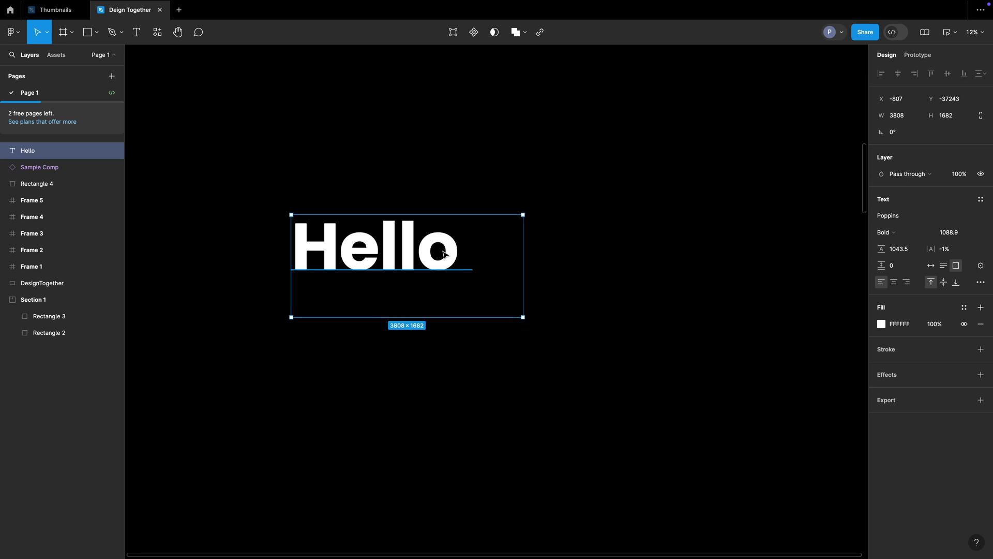
key("k")
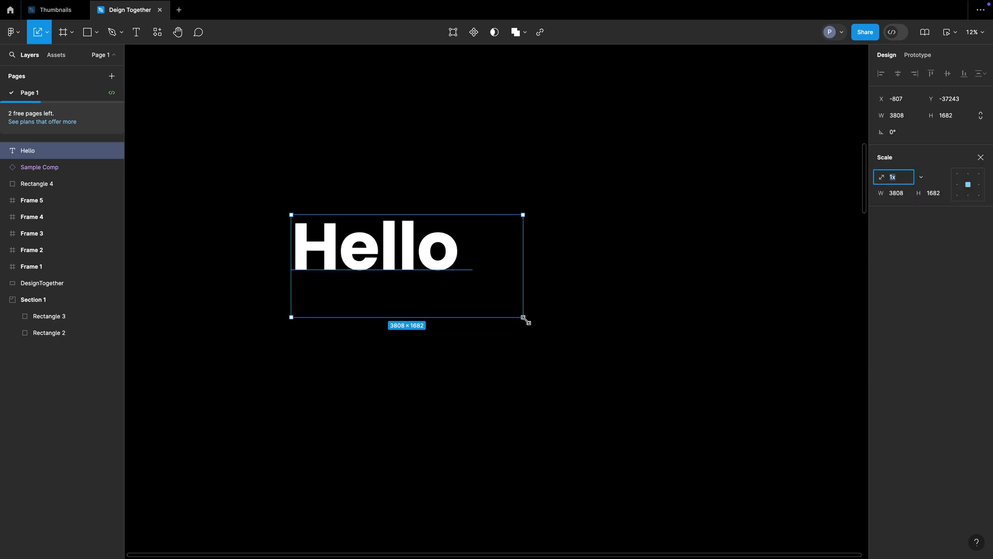
mouse_move(525, 321)
left_mouse_down()
mouse_move(688, 442)
mouse_move(590, 337)
mouse_move(672, 433)
mouse_move(587, 347)
mouse_move(523, 316)
left_mouse_up()
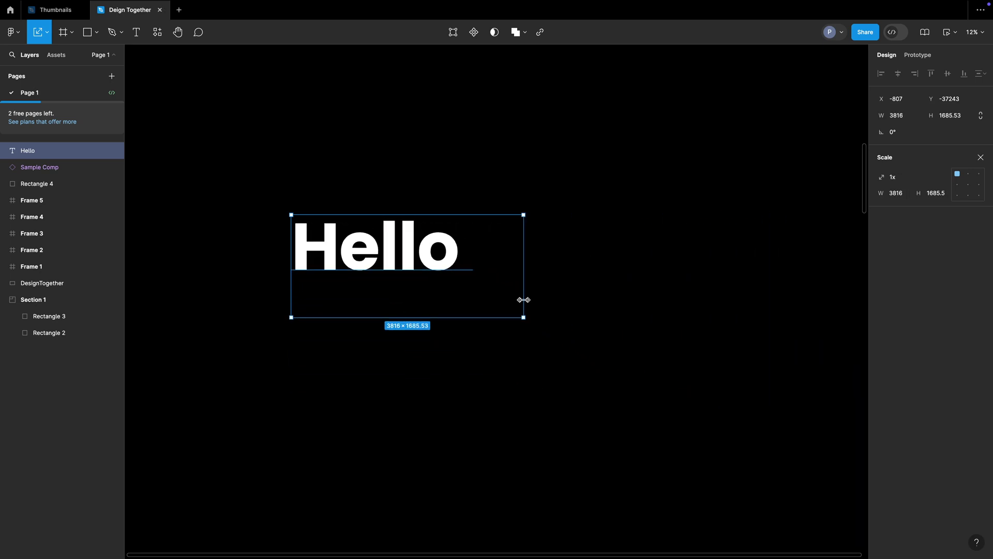
key("Delete")
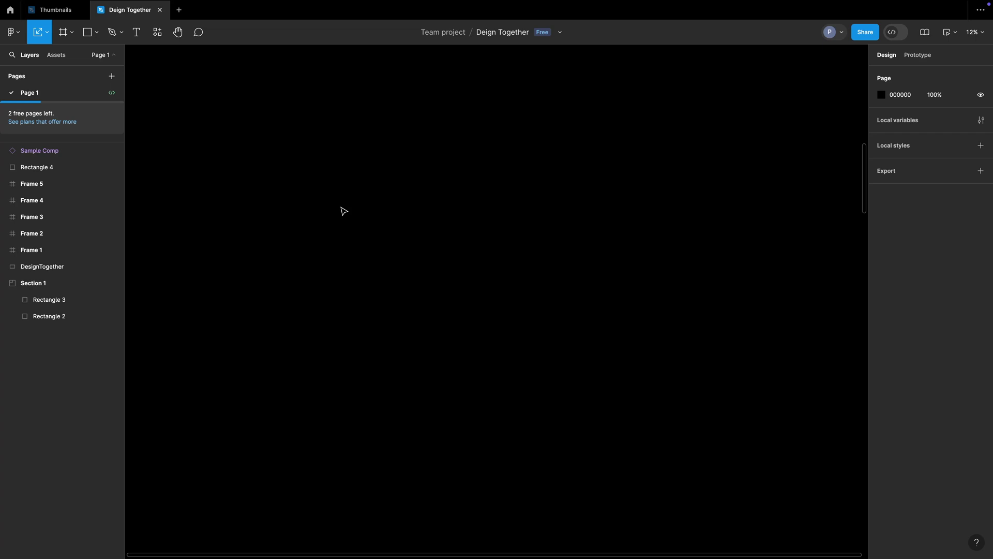
Step: Draw Frame 6 on the canvas, delete it, and undo the deletion
left_click(101, 49)
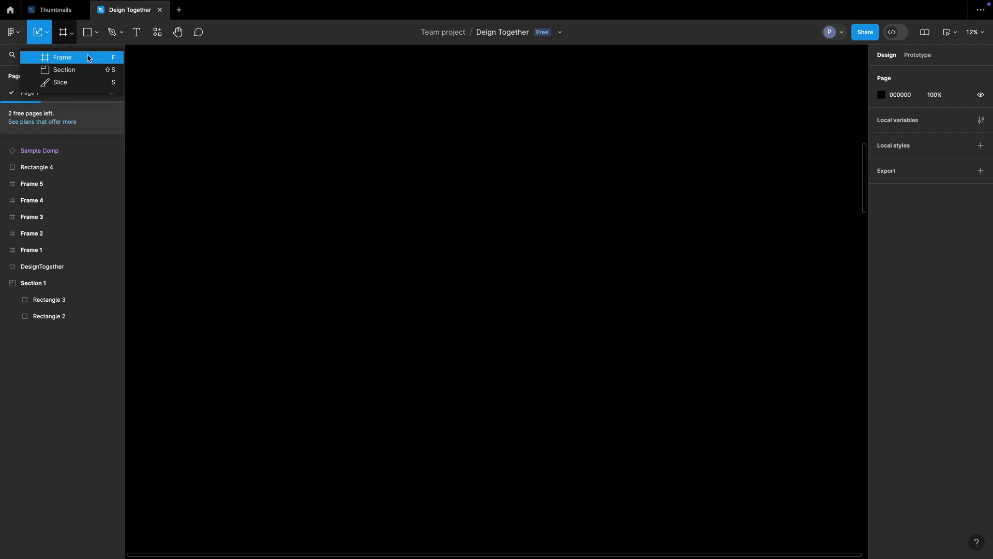
left_click(325, 120)
key("f")
left_click_drag(286, 134, 523, 333)
left_click(306, 129)
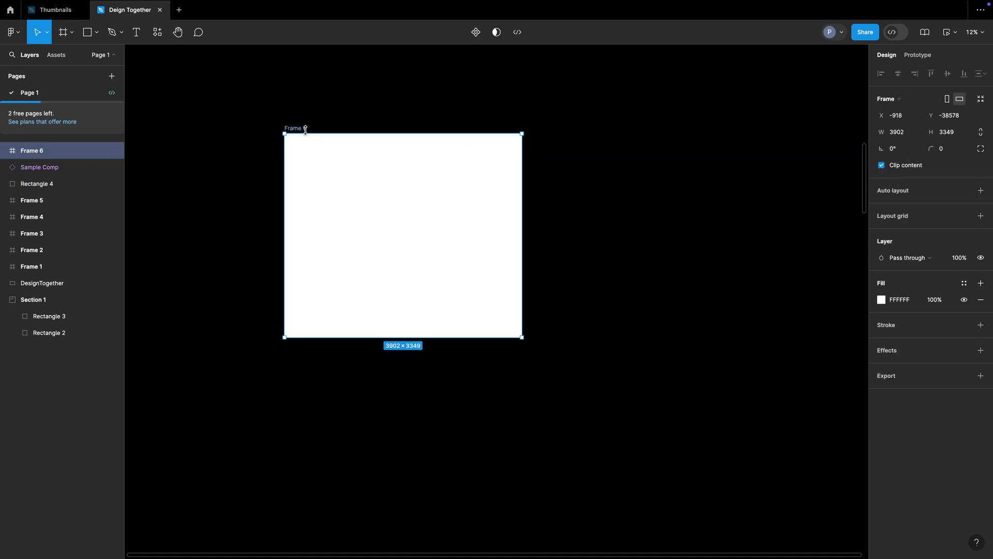
key("Delete")
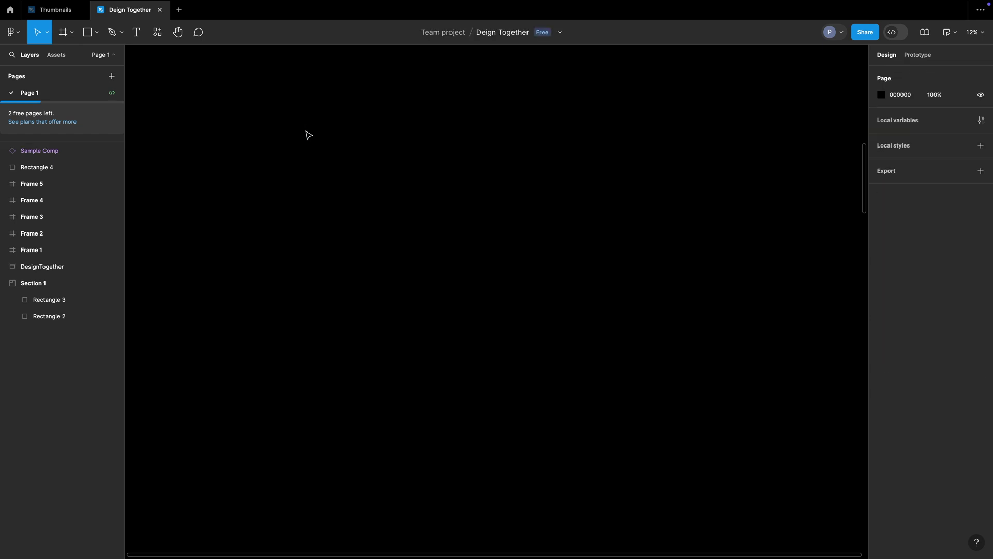
key("ctrl+z")
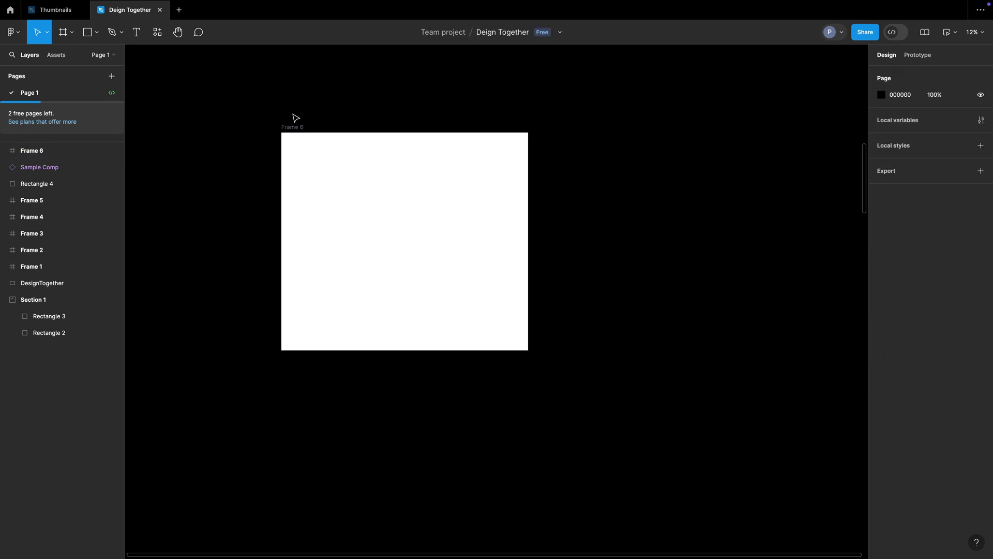
Step: Select Frame 6 by its title and delete it
key("f")
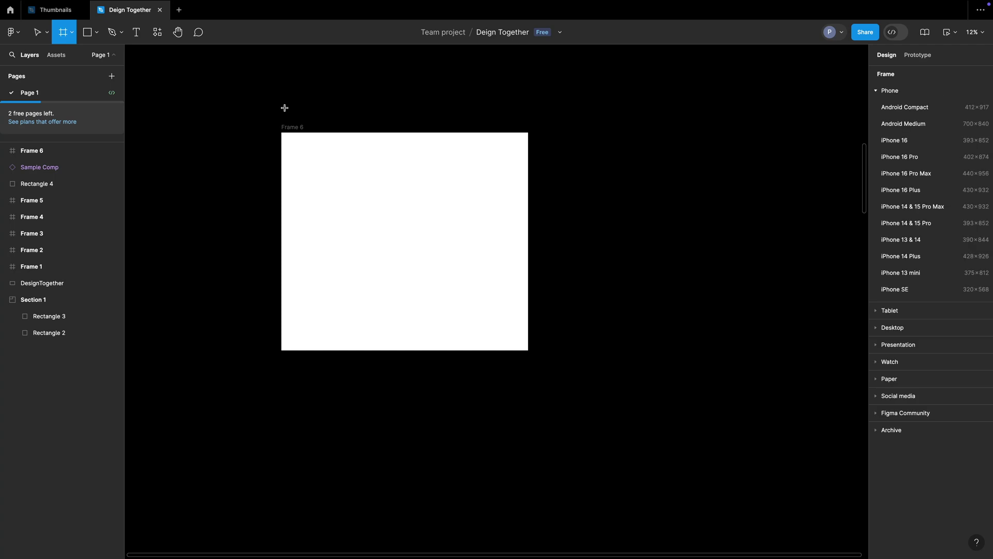
key("Escape")
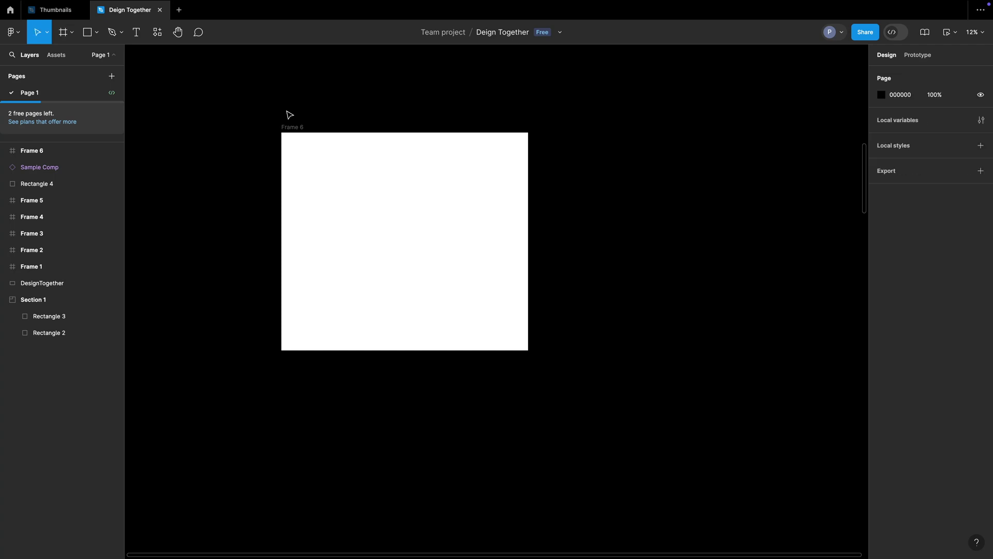
left_click(292, 127)
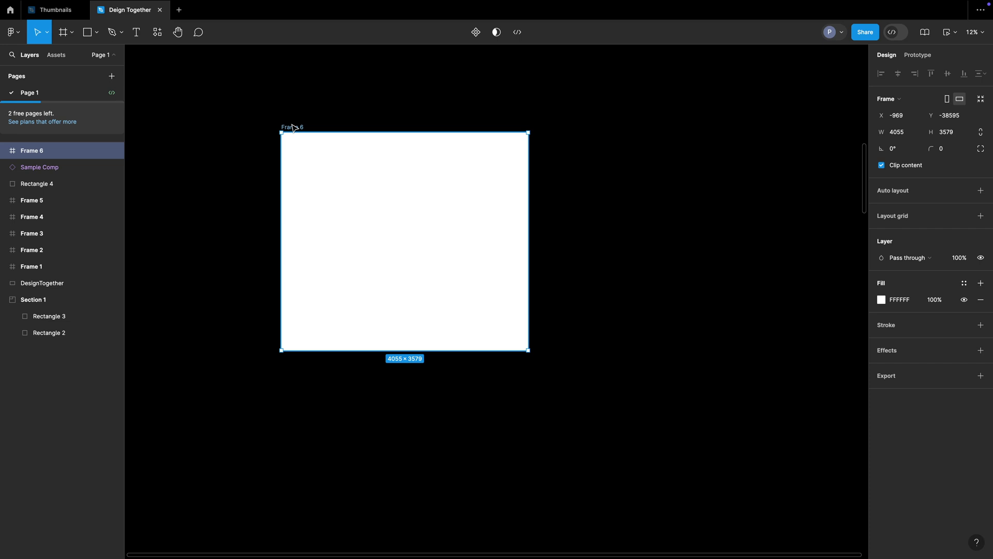
left_click(362, 115)
left_click(302, 128)
key("Delete")
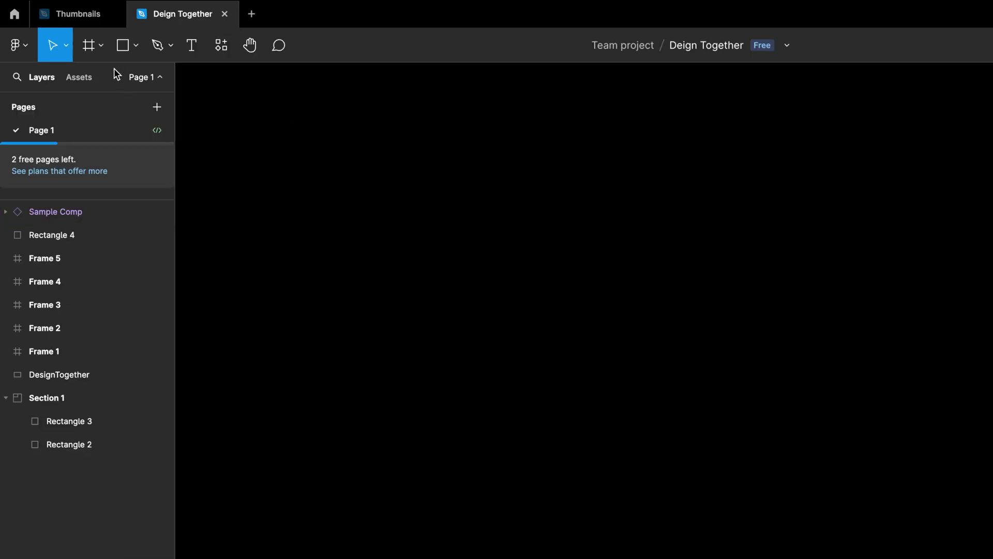
left_click(101, 45)
left_click(466, 211)
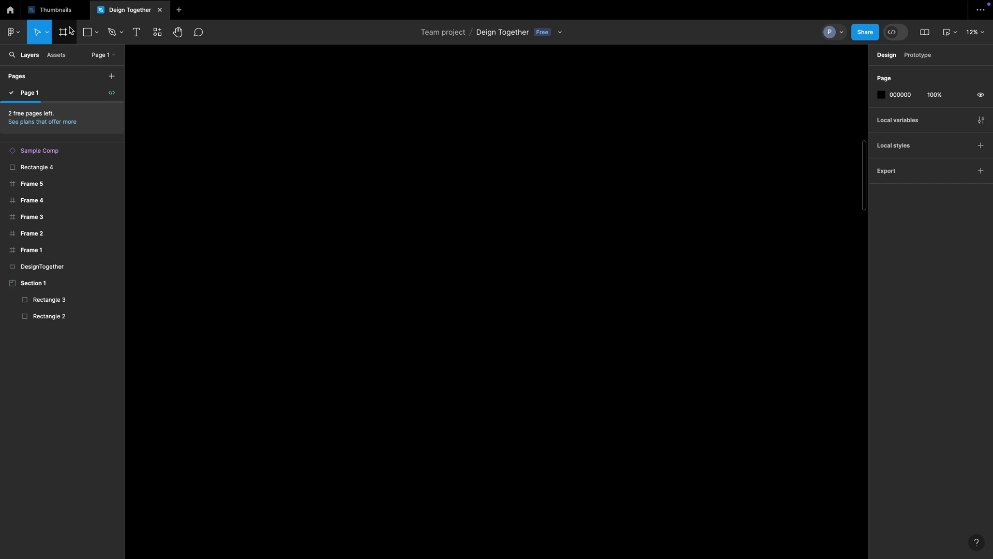
left_click(94, 33)
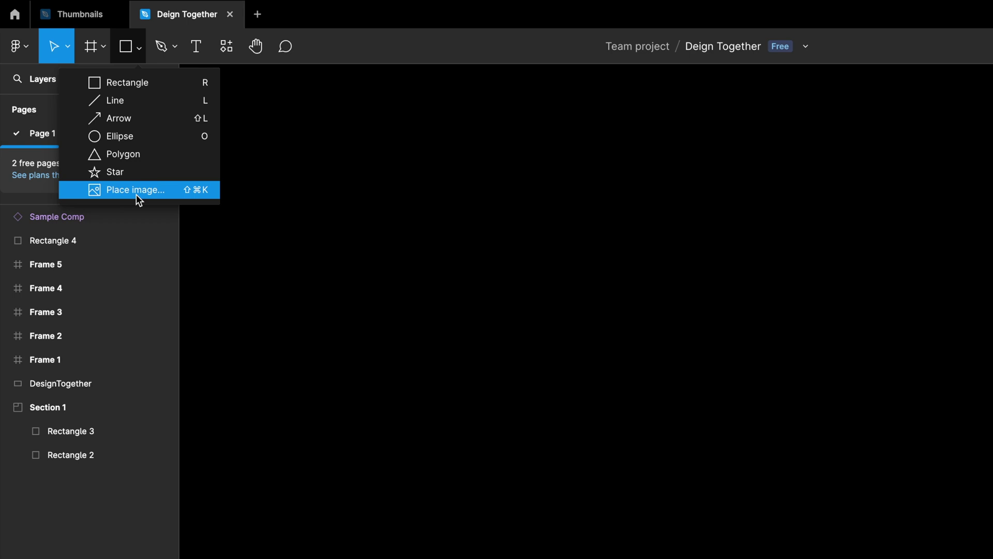
key("Escape")
key("r")
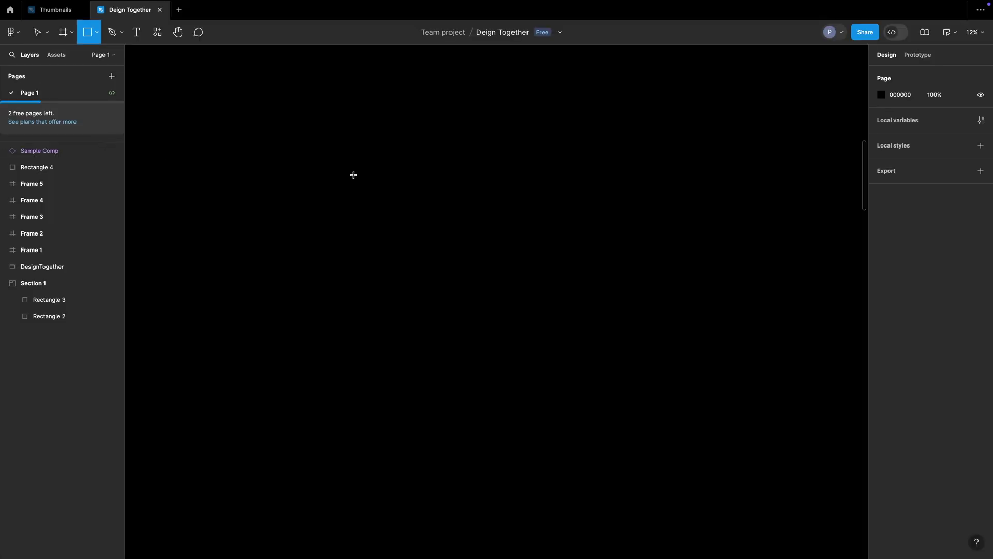
Step: Draw a grey rectangle and drag a right-edge point inward to cut a triangular notch
left_click_drag(337, 162, 577, 374)
left_click(725, 279)
double_click(536, 271)
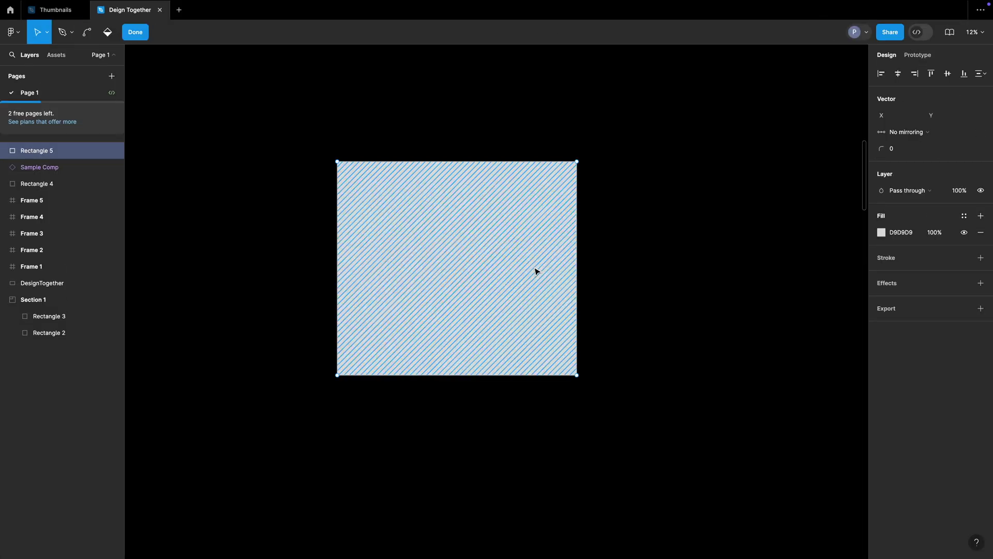
left_click_drag(577, 270, 388, 253)
key("Escape")
key("Escape")
left_click(381, 209)
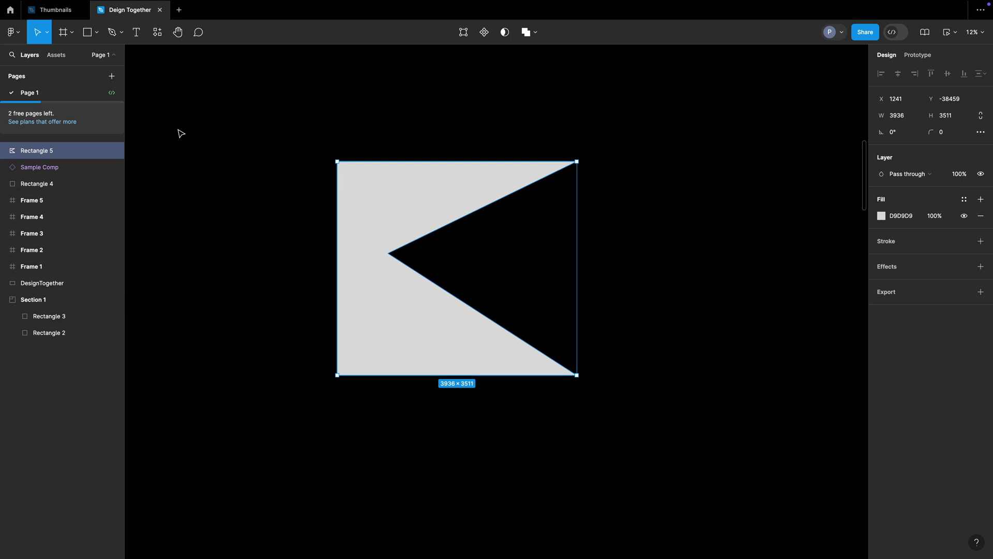
left_click(97, 32)
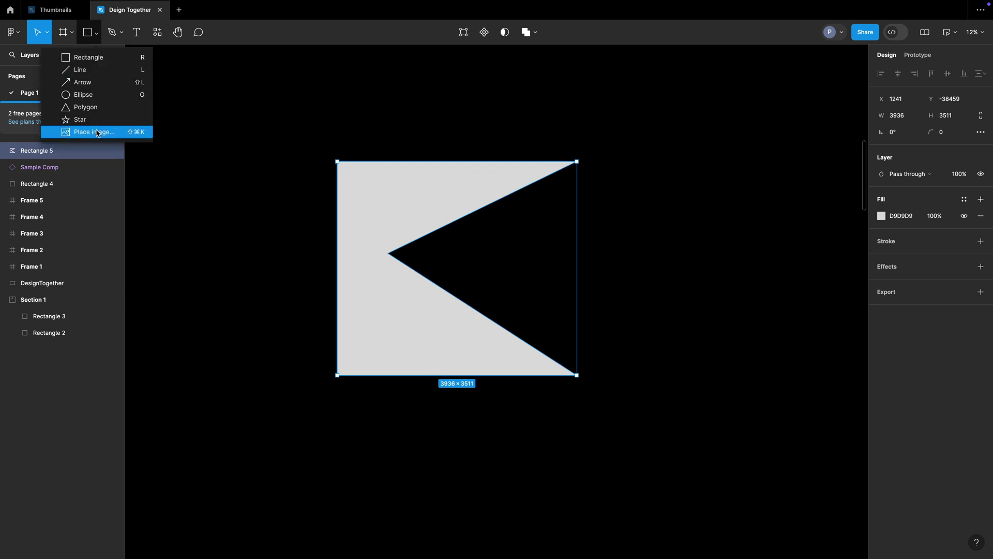
Step: Place Logo.jpg from the Desktop into the notched shape
left_click(130, 133)
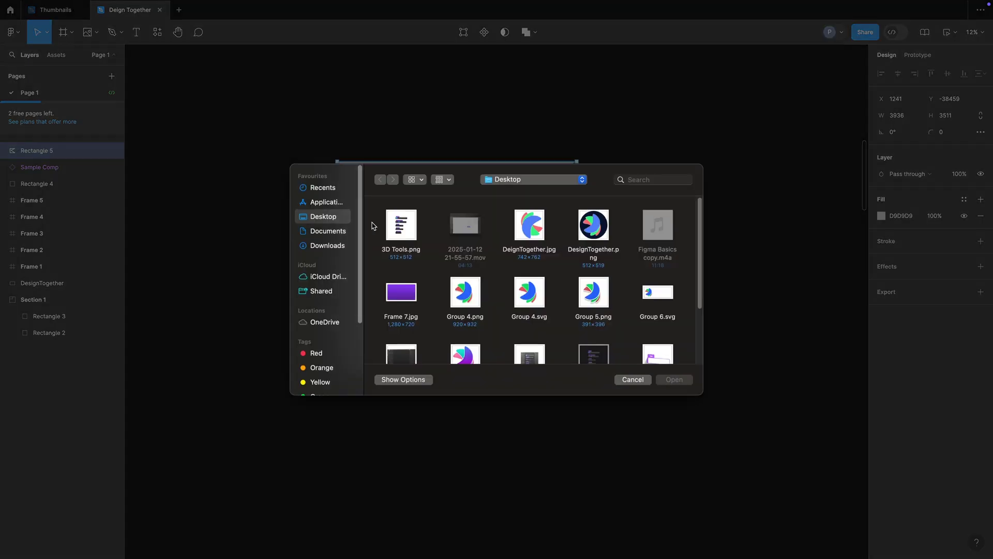
scroll(440, 326, "down", 2)
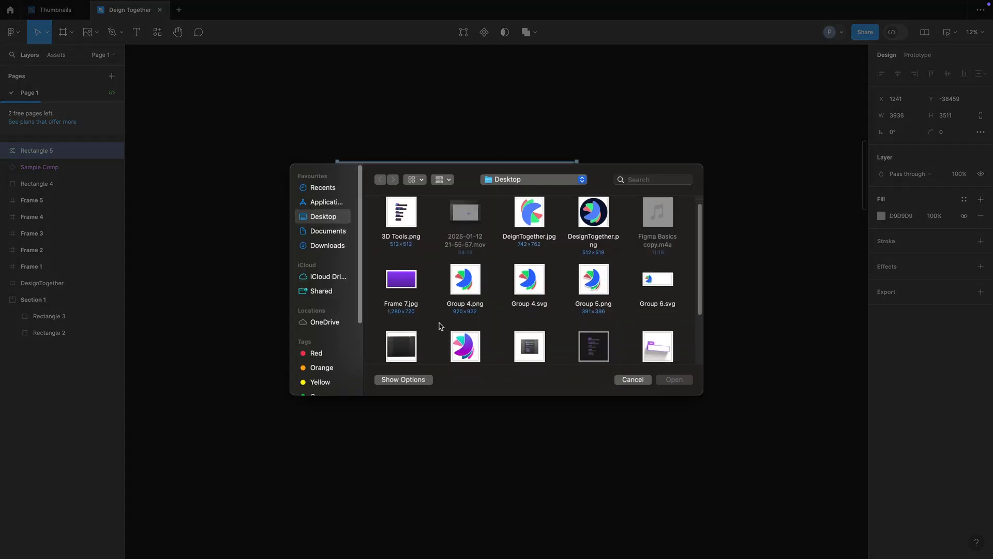
left_click(475, 337)
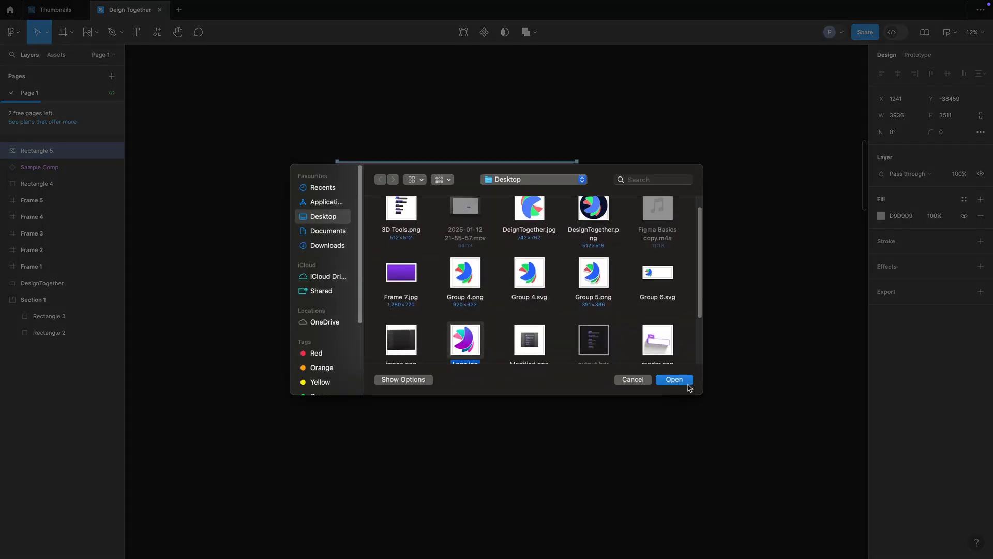
left_click(678, 381)
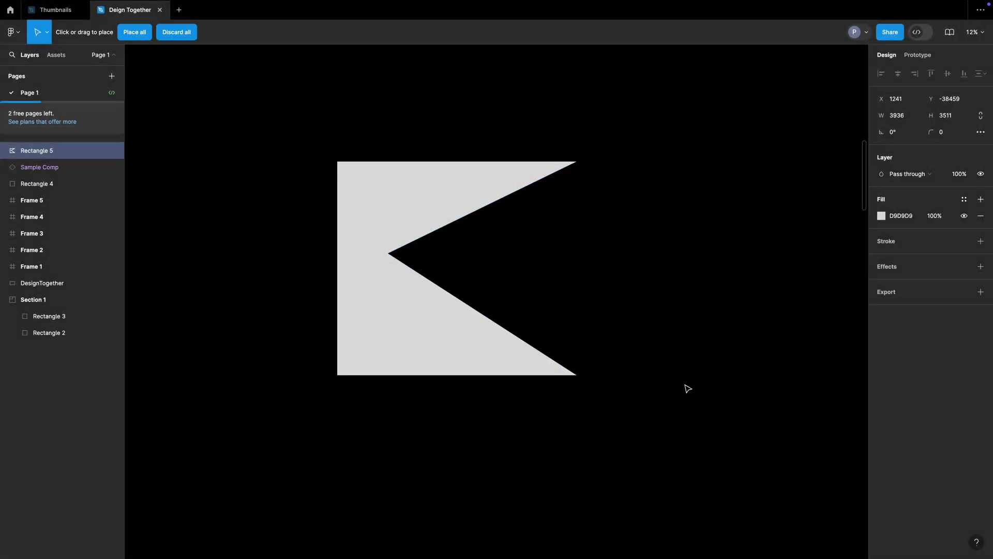
left_click(356, 232)
Step: Select the Logo image and remove it from the canvas
left_click(223, 191)
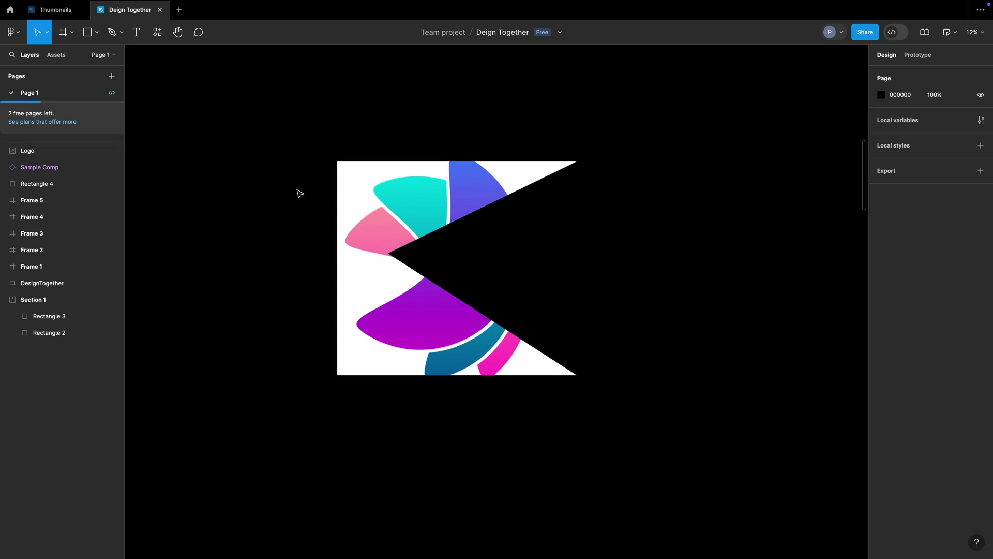
left_click_drag(305, 195, 453, 319)
left_click(698, 213)
left_click(447, 199)
left_click(401, 135)
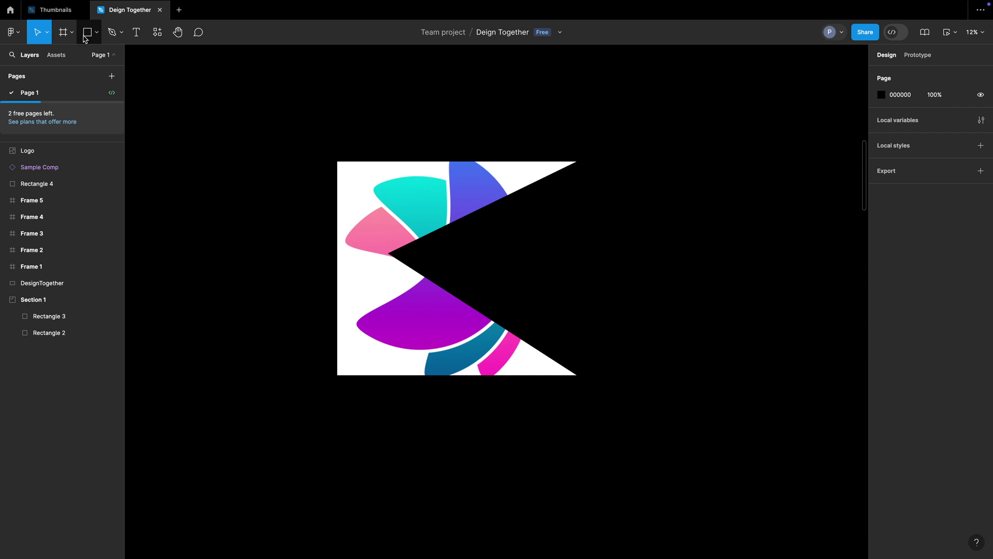
key("ctrl+z")
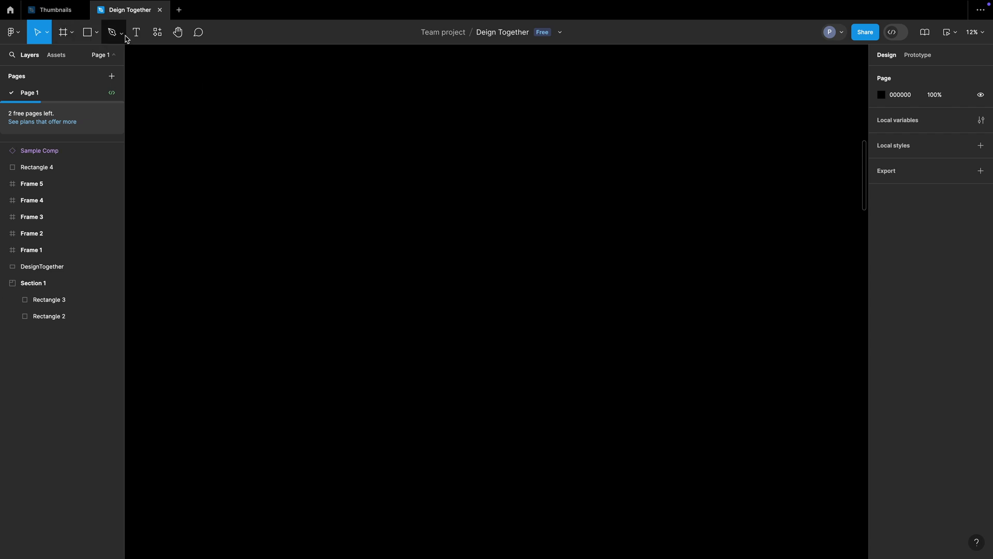
Step: Add a text box reading 'Helllo' to the canvas
left_click(123, 34)
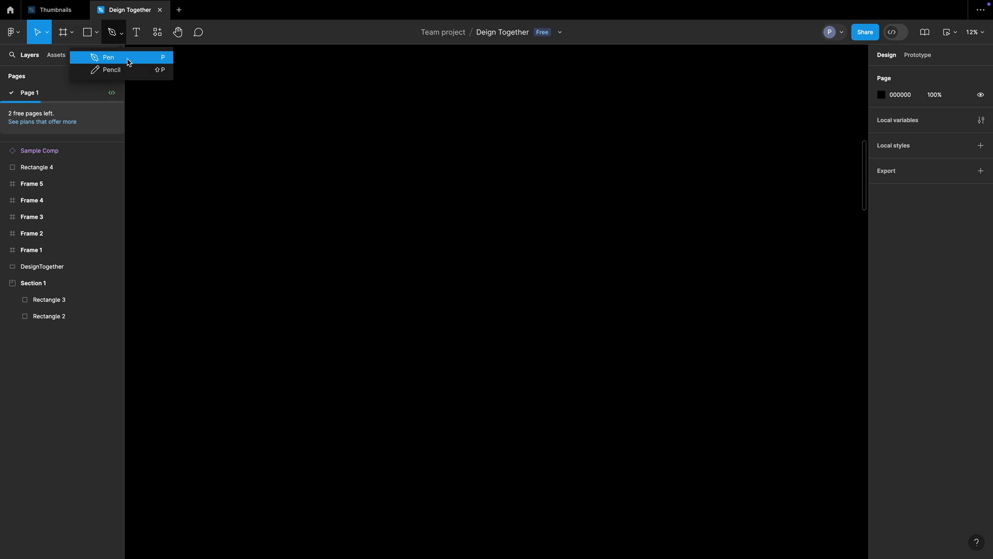
key("Escape")
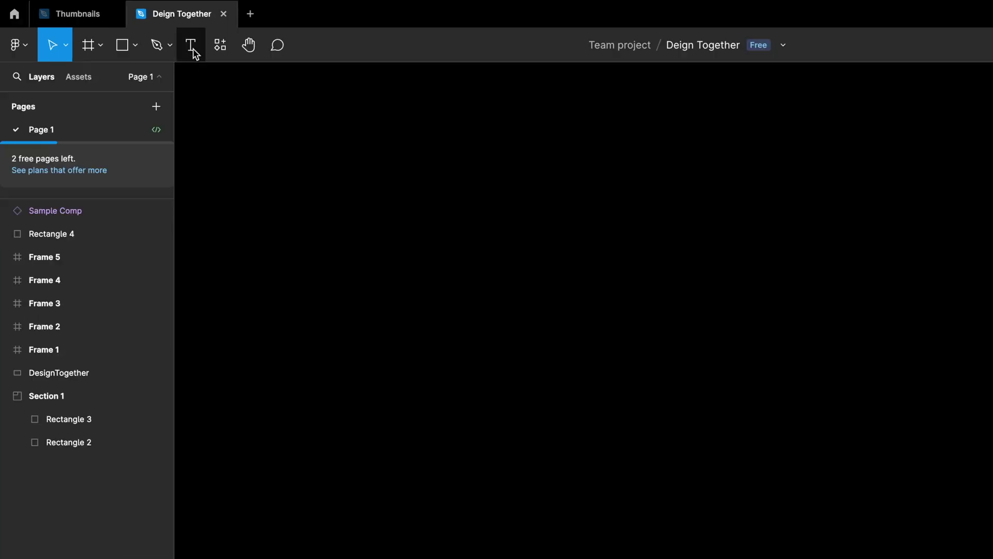
left_click(194, 54)
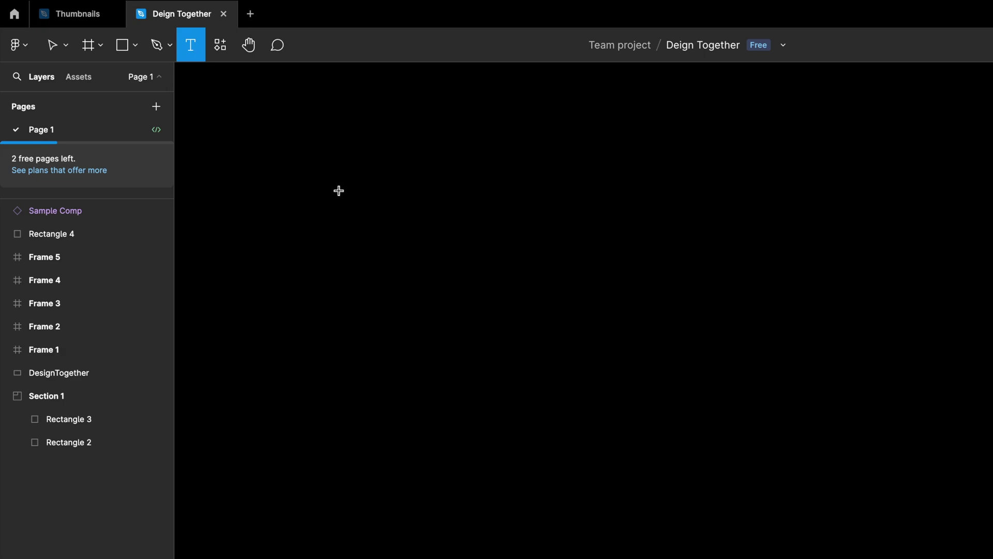
left_click(379, 214)
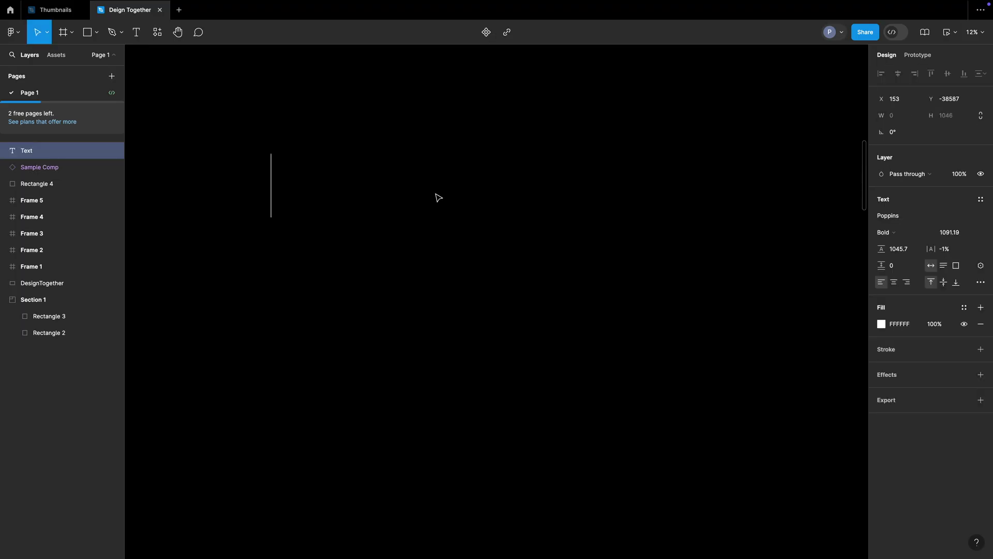
type("Helllo")
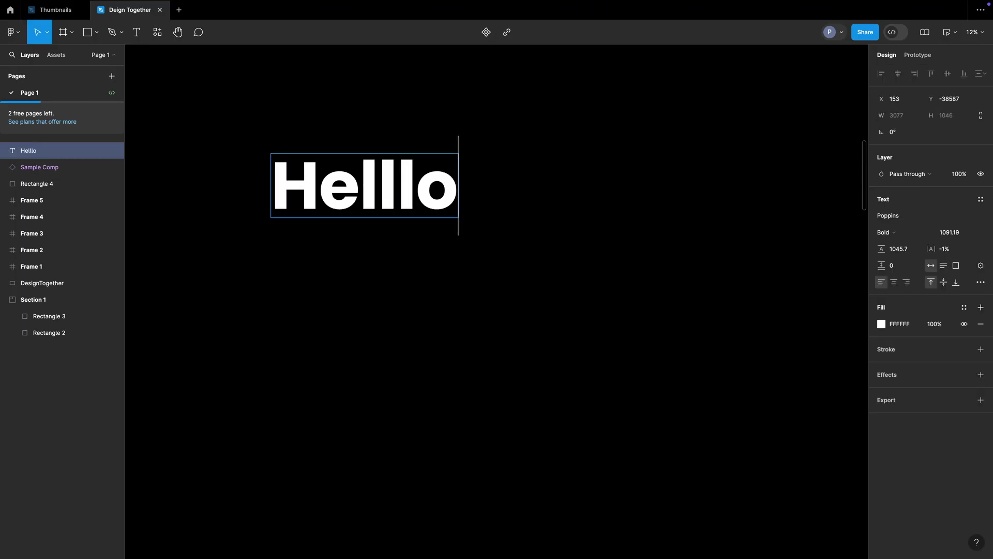
key("Escape")
key("Escape")
Step: Delete the Helllo text layer and bring up the resources library
left_click(433, 195)
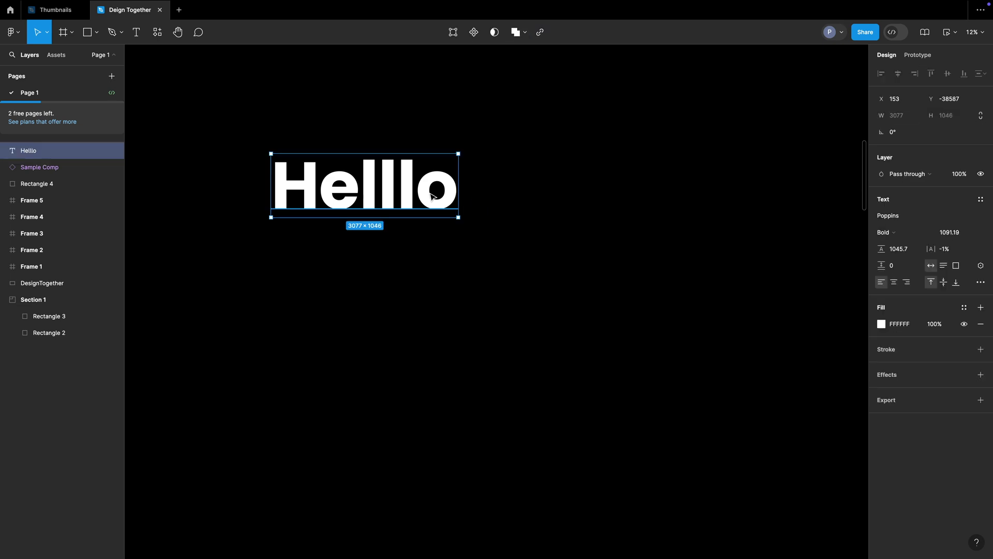
key("Delete")
left_click(158, 33)
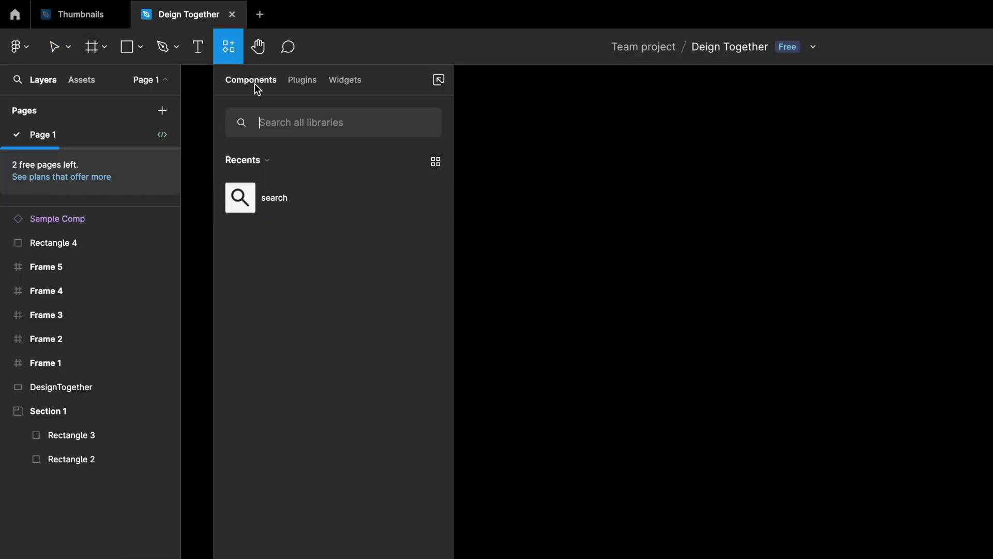
Step: Browse the Plugins and Widgets lists, then close the Resources panel
left_click(303, 82)
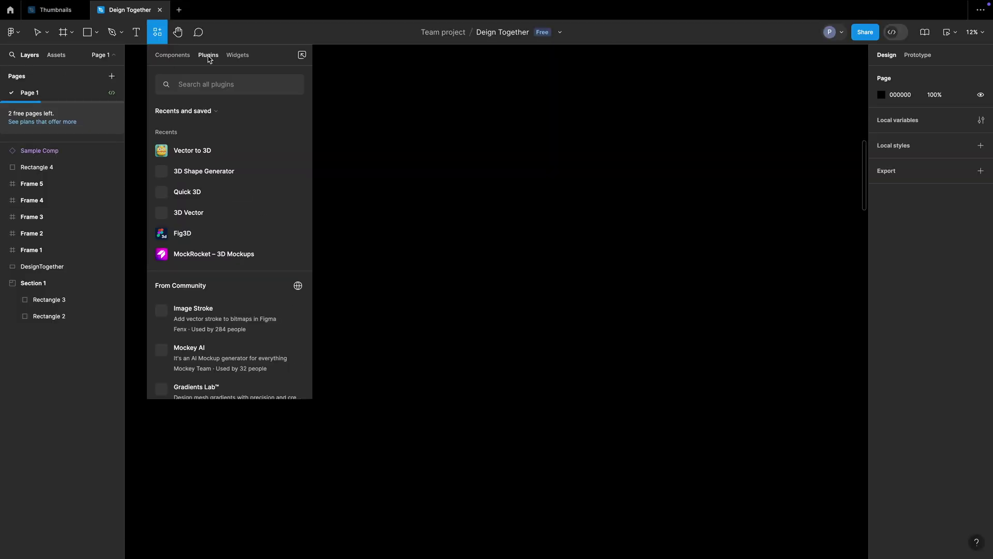
left_click(243, 57)
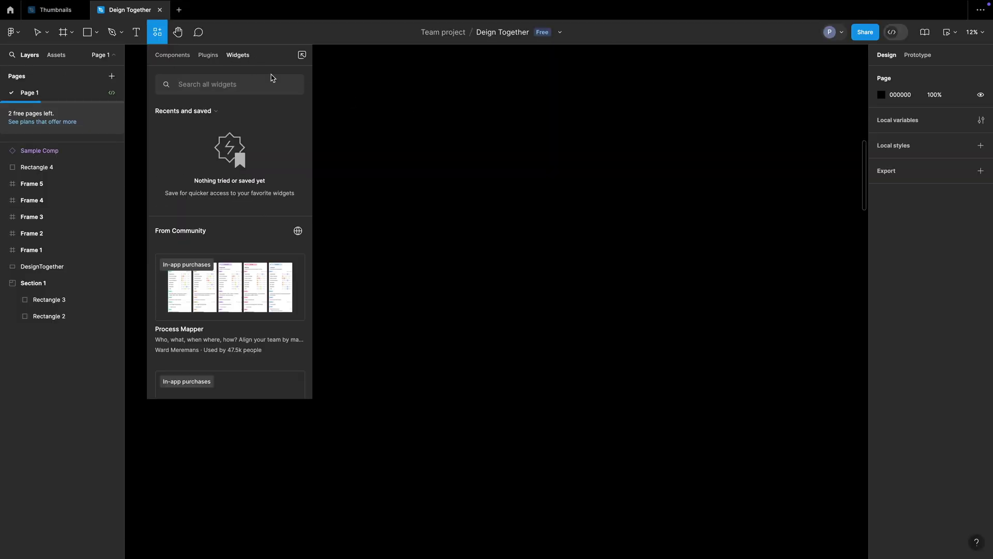
left_click(158, 34)
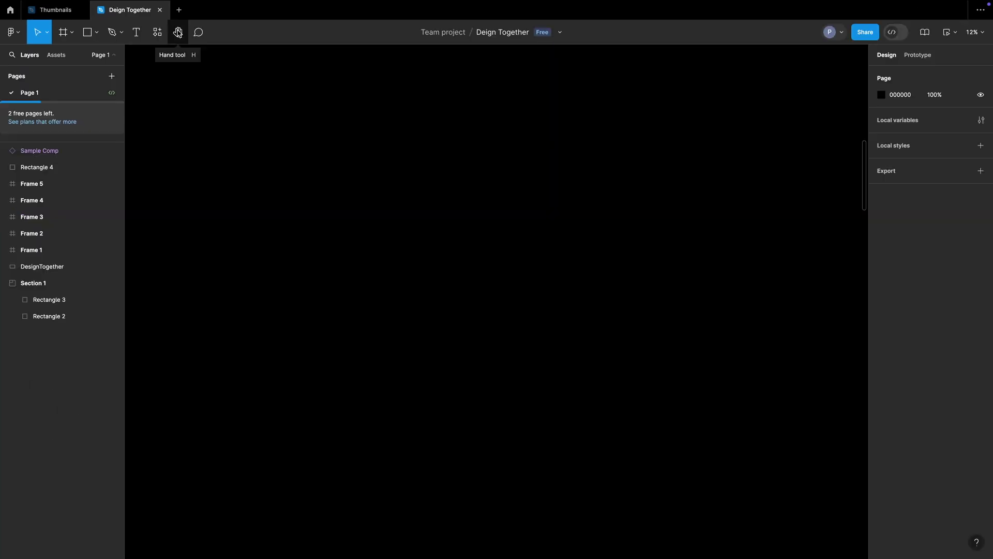
Step: Draw a 2491×2609 grey rectangle and duplicate it to its right
key("r")
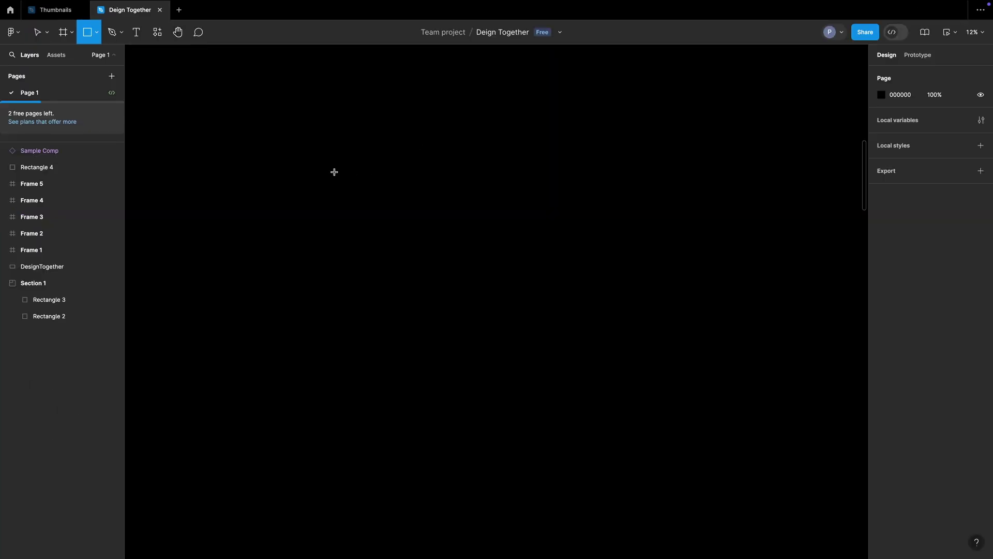
left_click_drag(334, 171, 486, 331)
key("Escape")
left_click(382, 248)
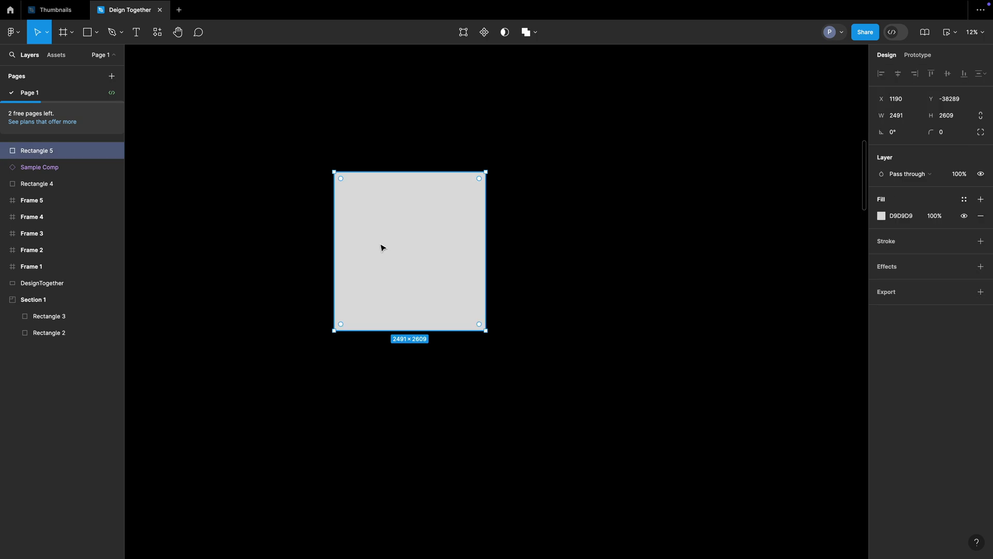
key("ctrl+d")
Step: Pan the view down slightly with the Hand tool, then return to the Move tool
scroll(639, 206, "down", 1)
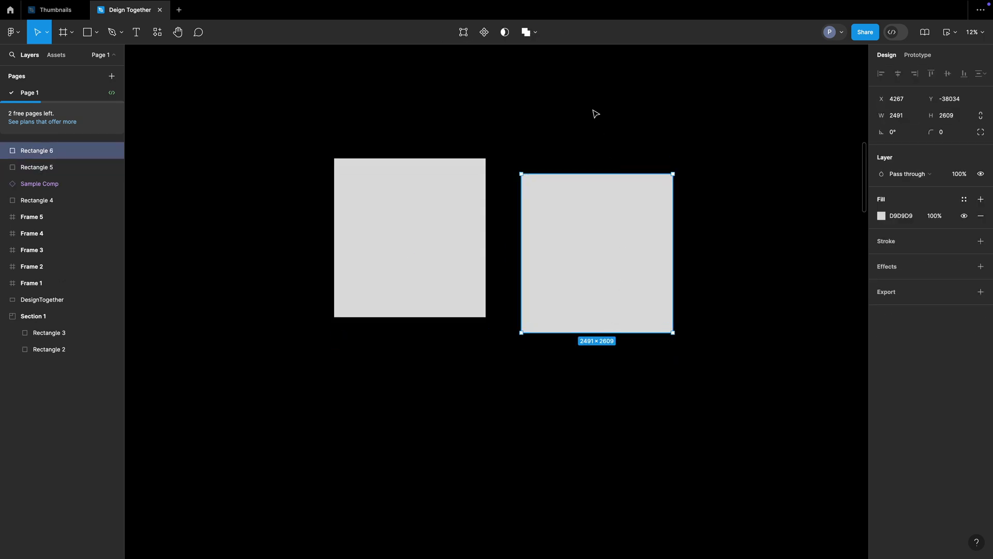
key("Escape")
key("h")
left_click_drag(395, 121, 340, 142)
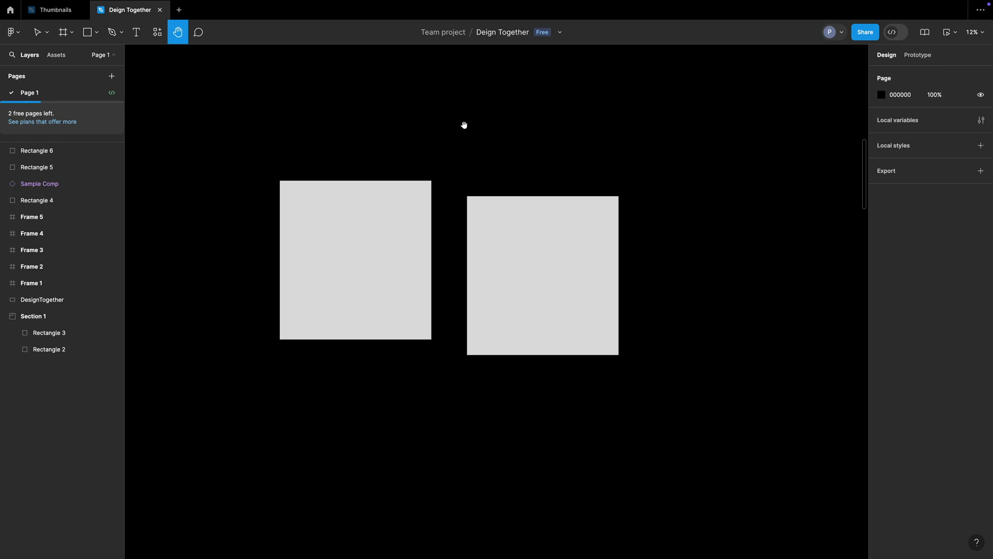
key("v")
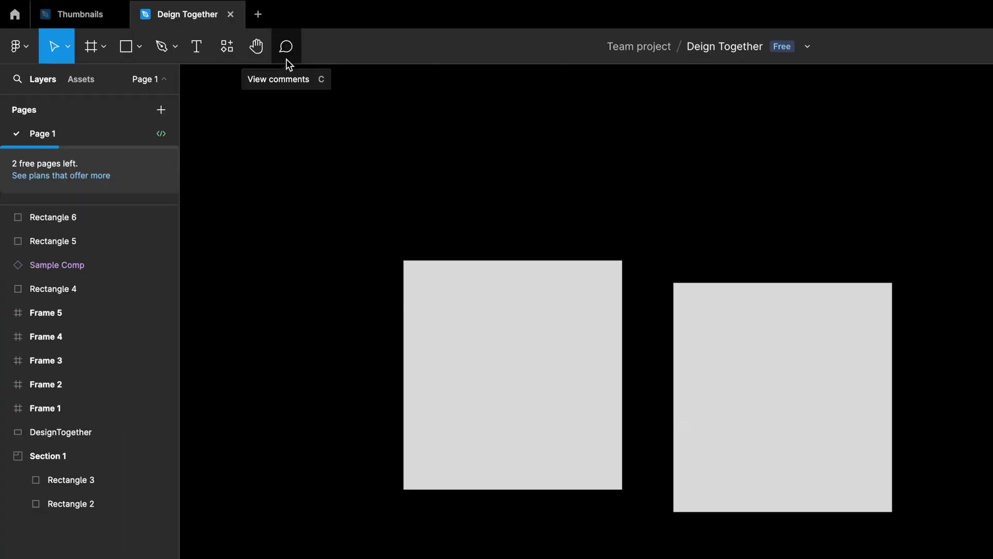
Step: Place a comment pin above the rectangles, cancel it, then remove both rectangles
left_click(286, 55)
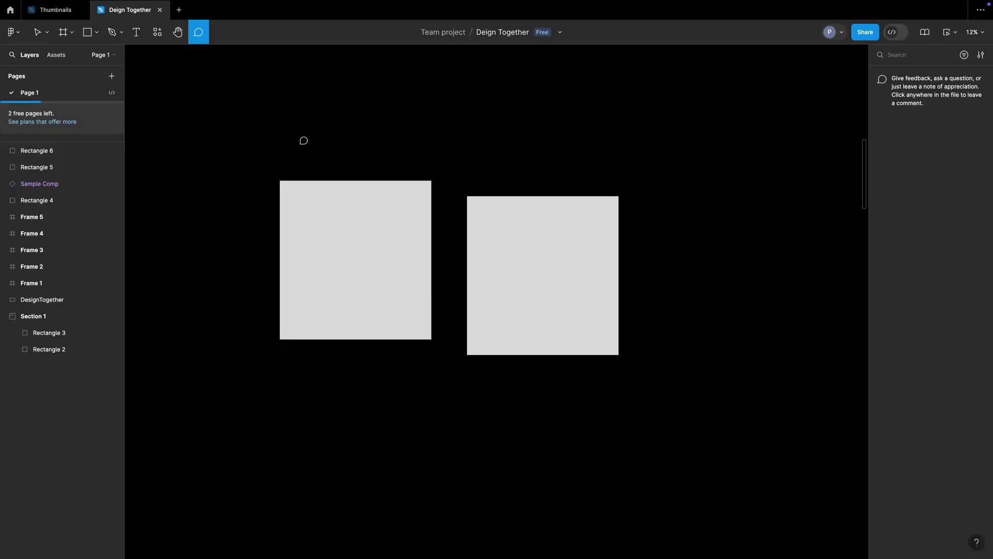
left_click(436, 203)
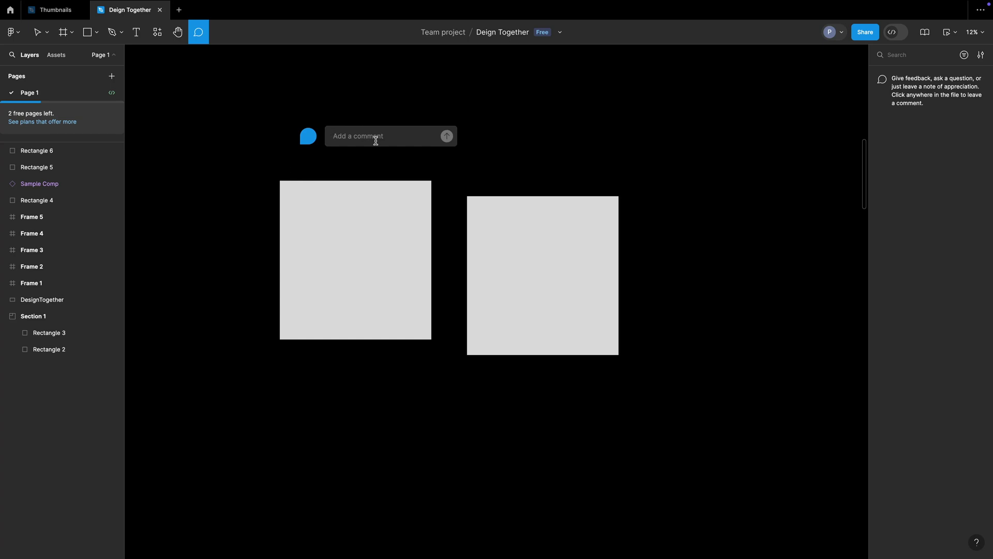
left_click(286, 101)
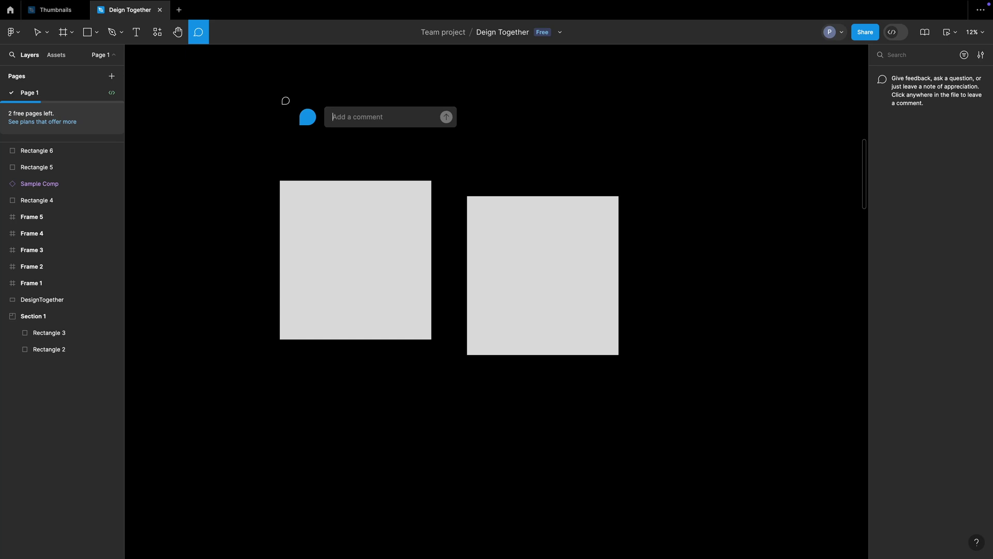
key("Escape")
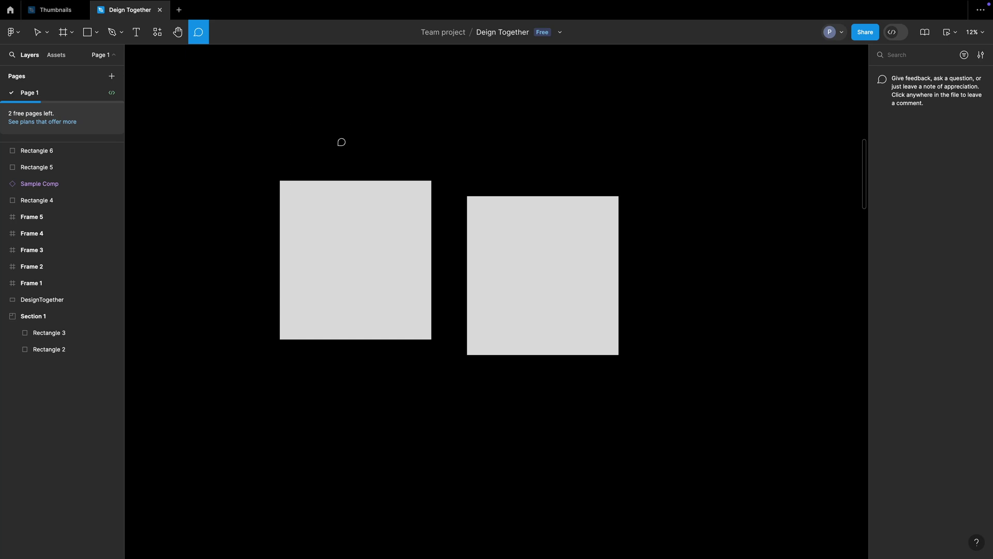
key("ctrl+z")
left_click_drag(182, 61, 53, 261)
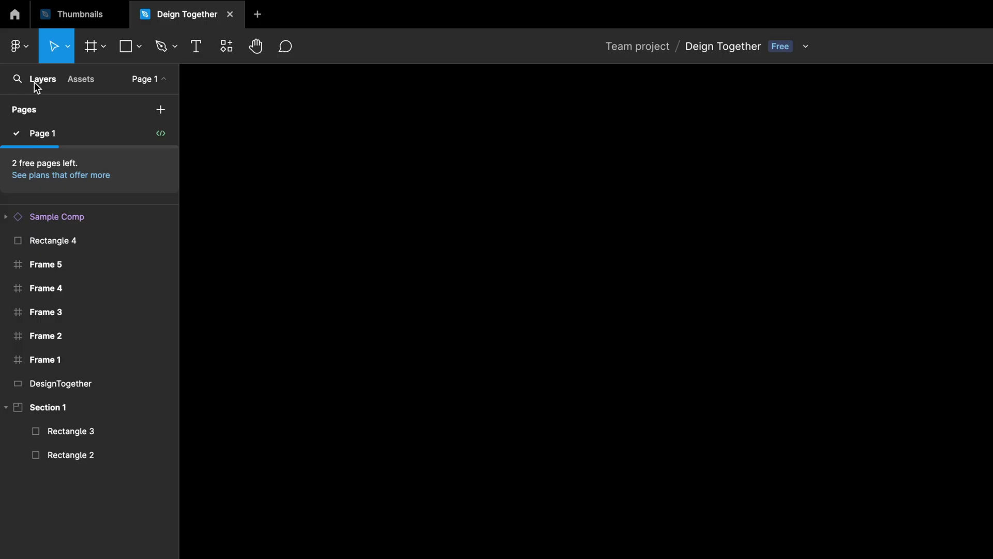
Step: Glance at the Assets tab, then go back to the Layers list
left_click(72, 79)
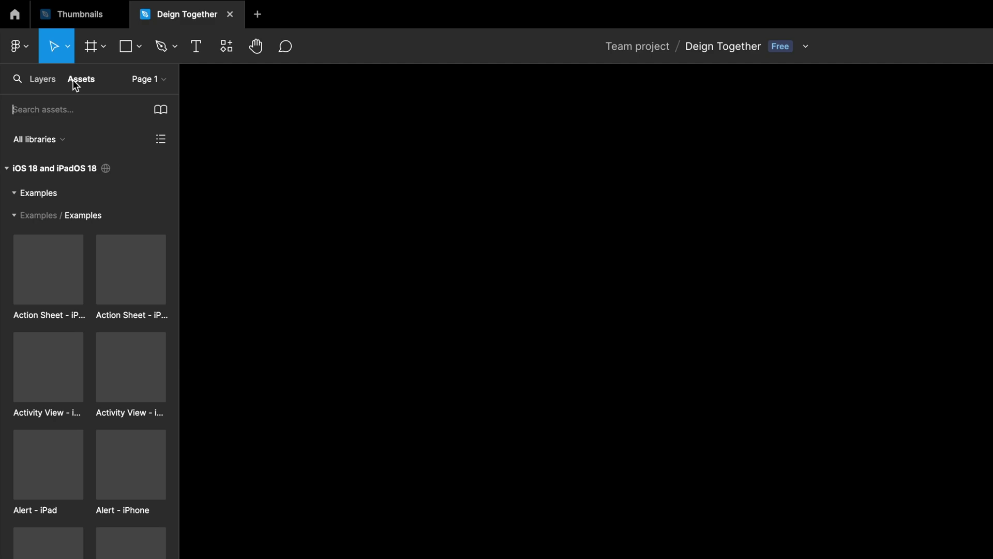
left_click(43, 80)
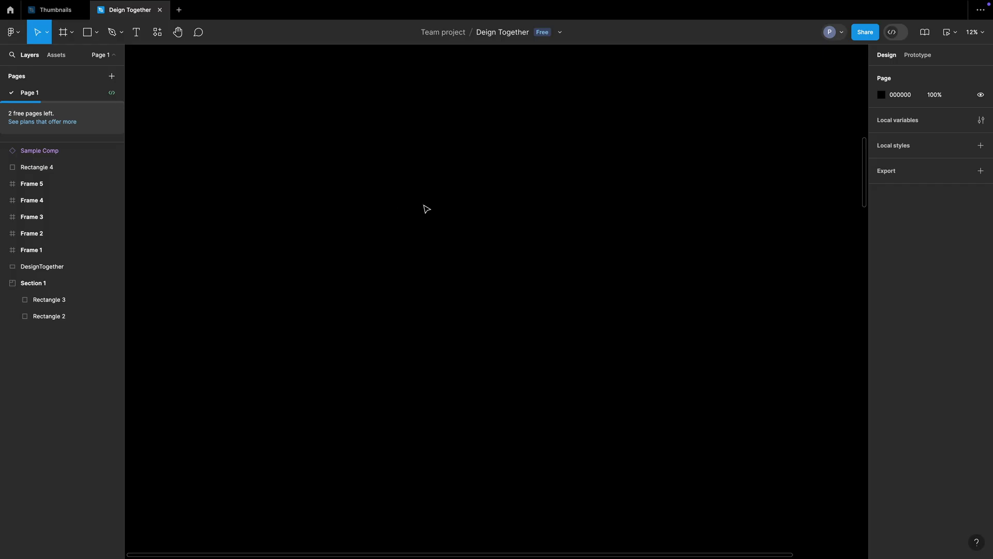
Step: Draw a wide grey rectangle near the canvas centre and place a copy directly below it
key("r")
left_click_drag(316, 209, 597, 263)
left_click(456, 180)
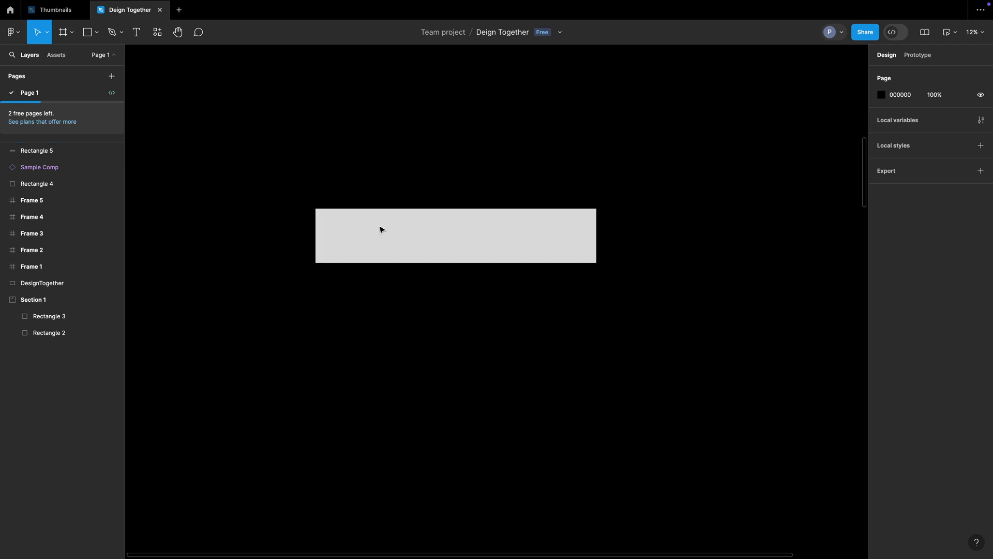
left_click(389, 245)
left_click_drag(389, 244, 390, 304, "alt")
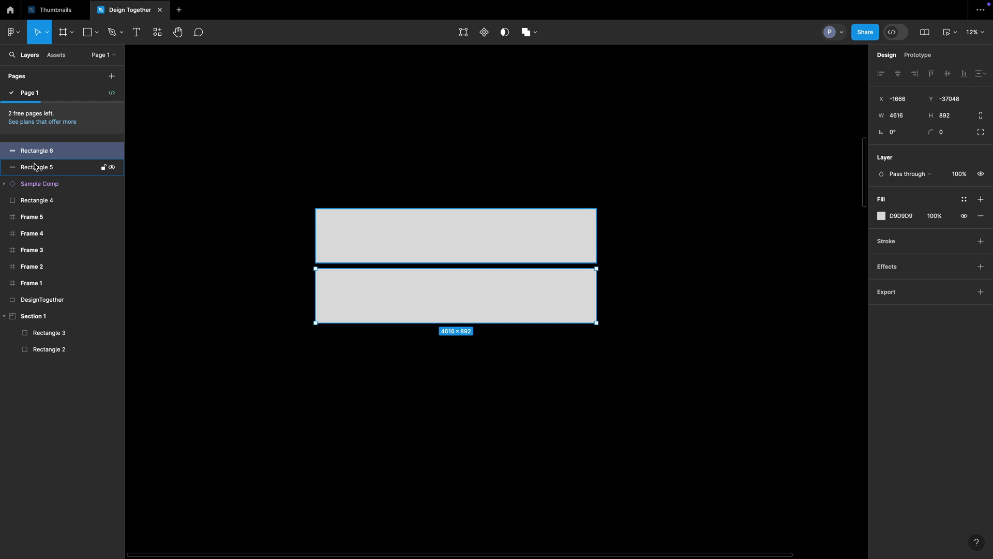
left_click(448, 195)
Step: Select both rectangles and combine them into Component 1 with Ctrl+Alt+K
left_click_drag(381, 167, 444, 325)
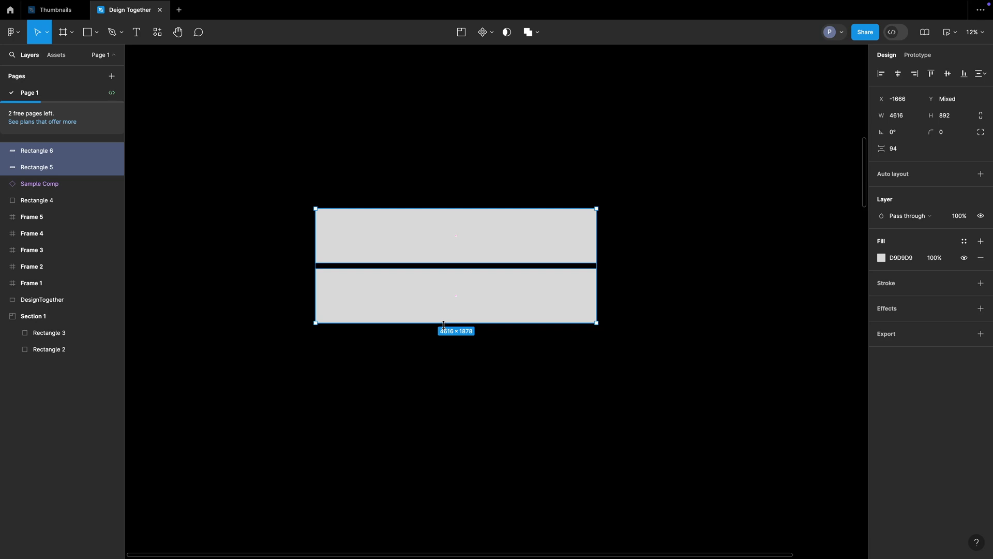
key("ctrl+alt+k")
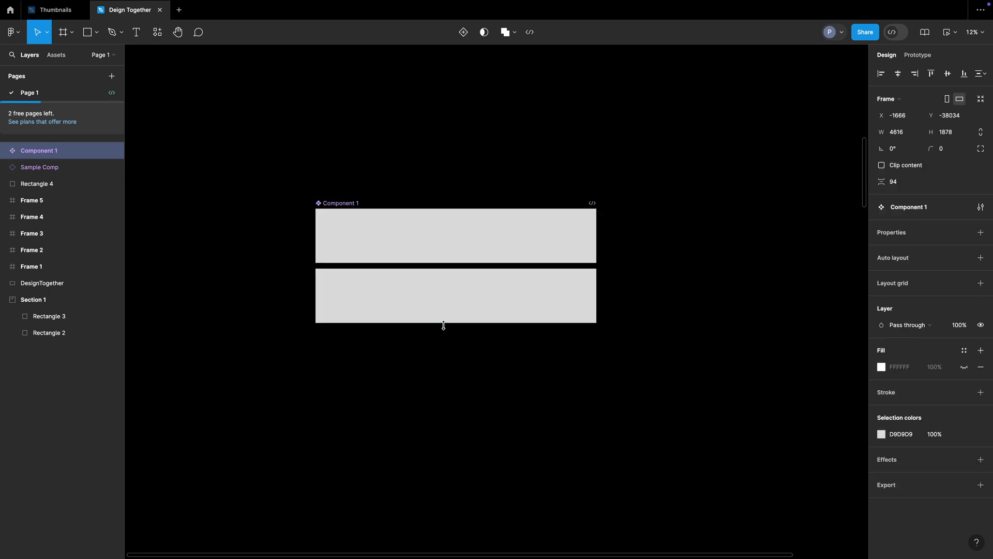
left_click(253, 222)
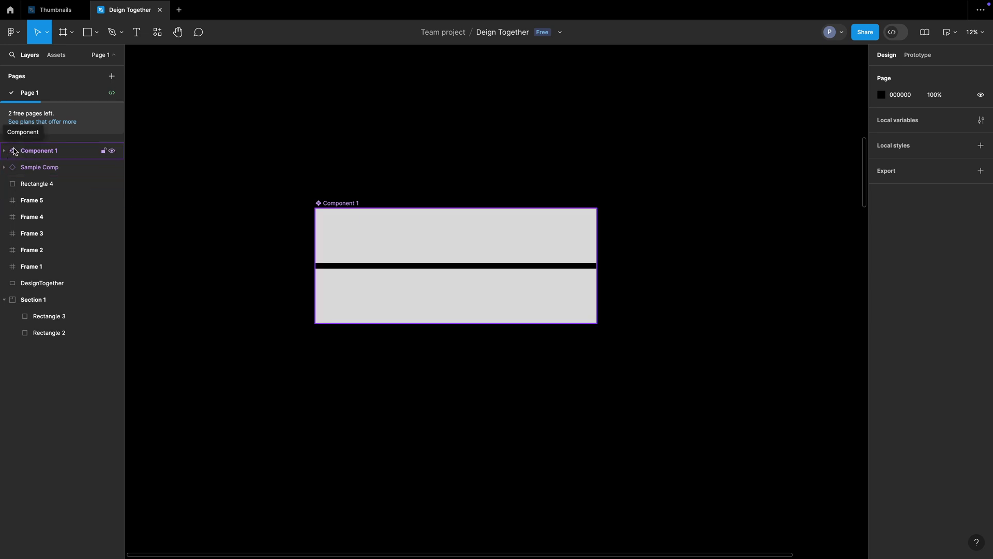
left_click(321, 203)
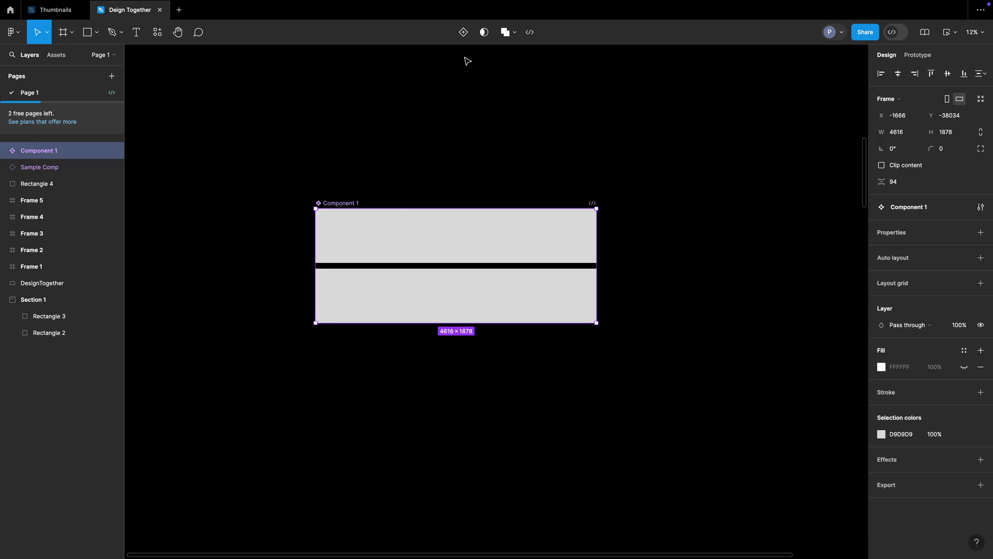
Step: Add a second variant to Component 1 and move it to the bottom of the Layers list
left_click(461, 33)
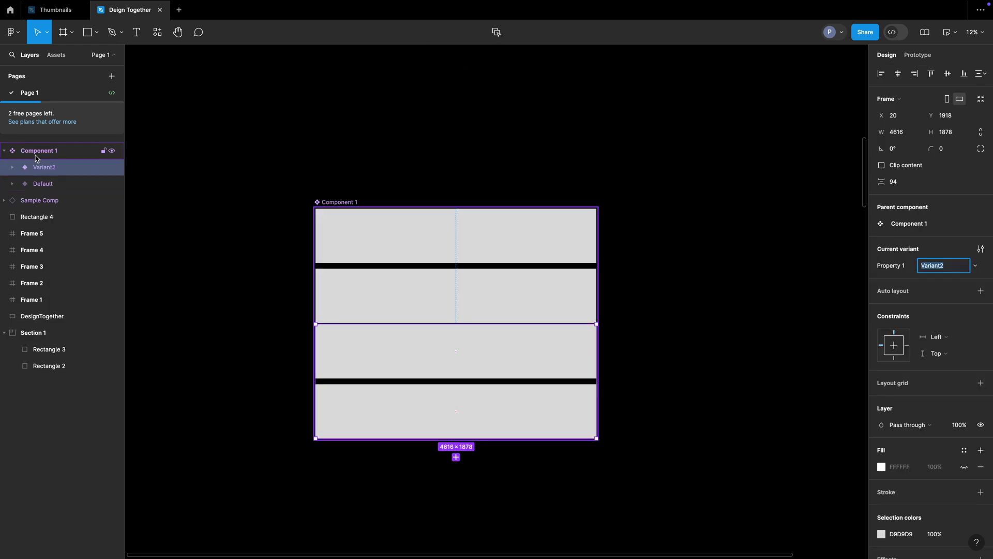
key("Escape")
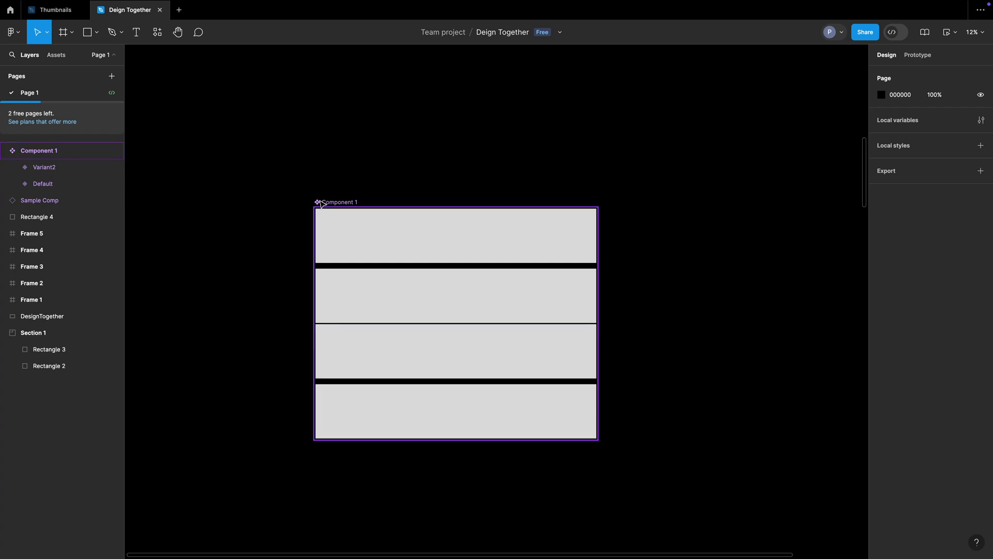
left_click_drag(44, 152, 48, 388)
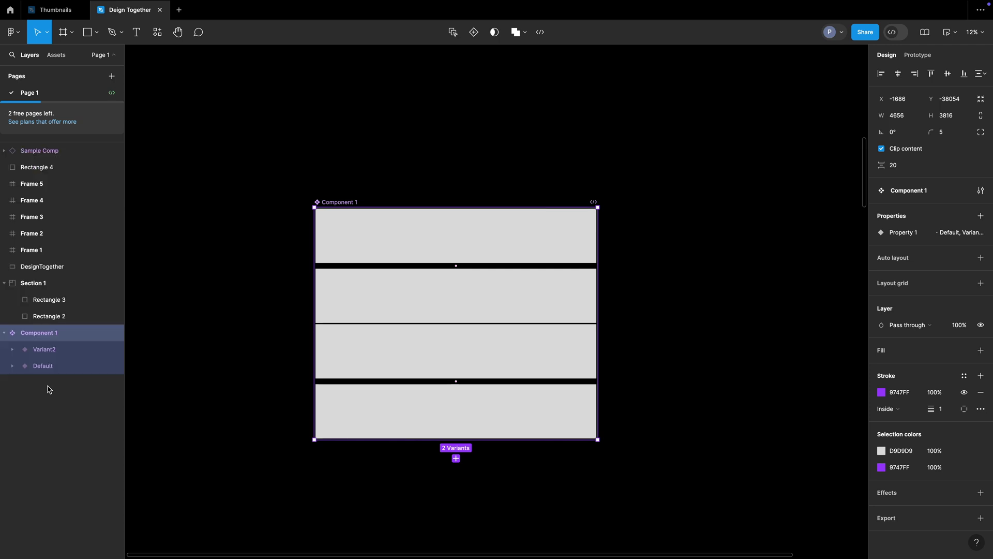
Step: Delete the Component 1 set and show the Assets library
left_click(253, 223)
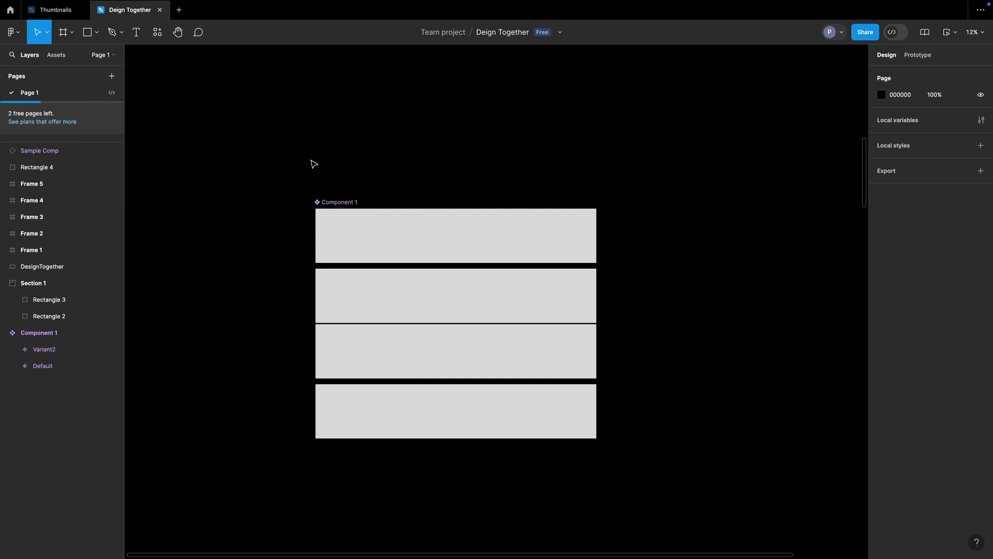
left_click(341, 202)
key("Delete")
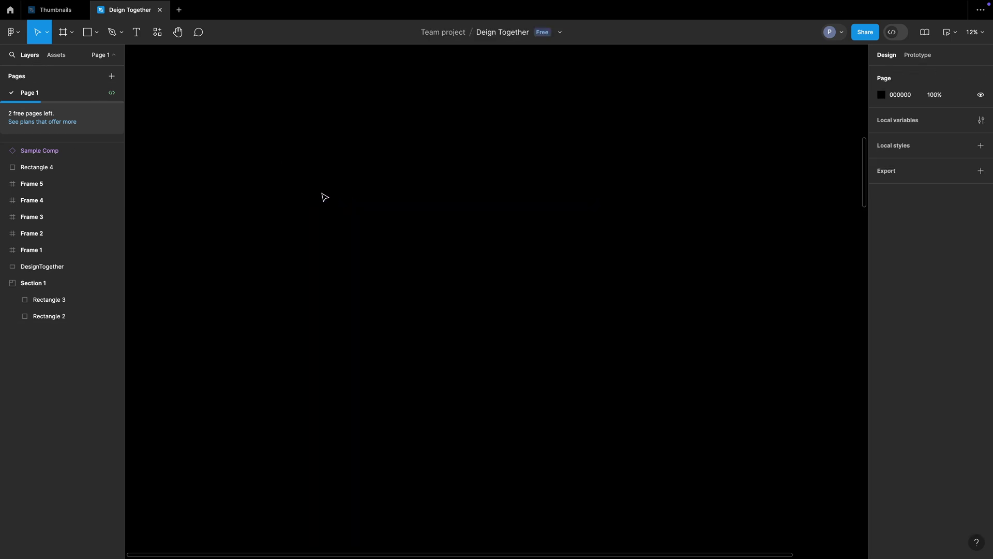
left_click(57, 55)
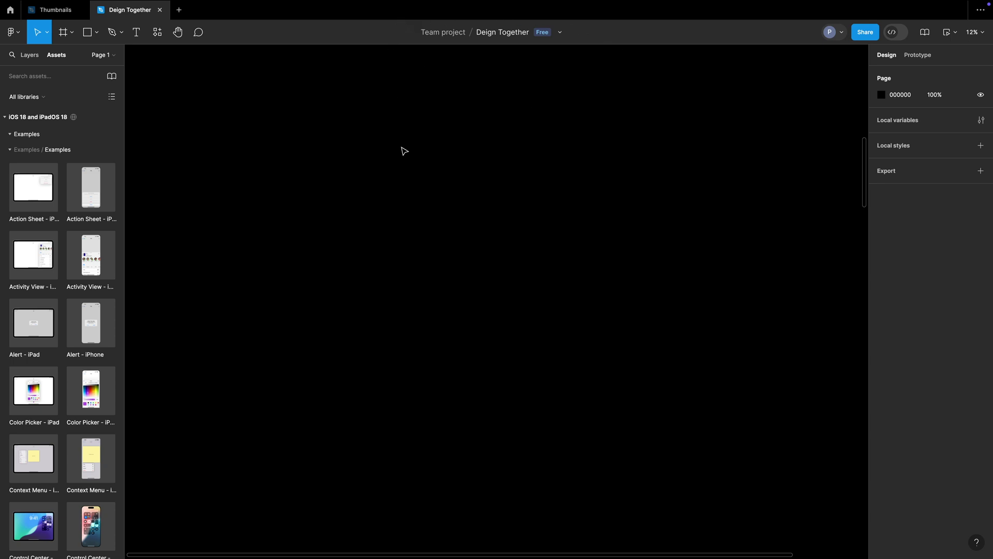
Step: Draw a tall 1811×2227 grey rectangle and view its Boolean groups options
key("r")
left_click_drag(402, 167, 511, 304)
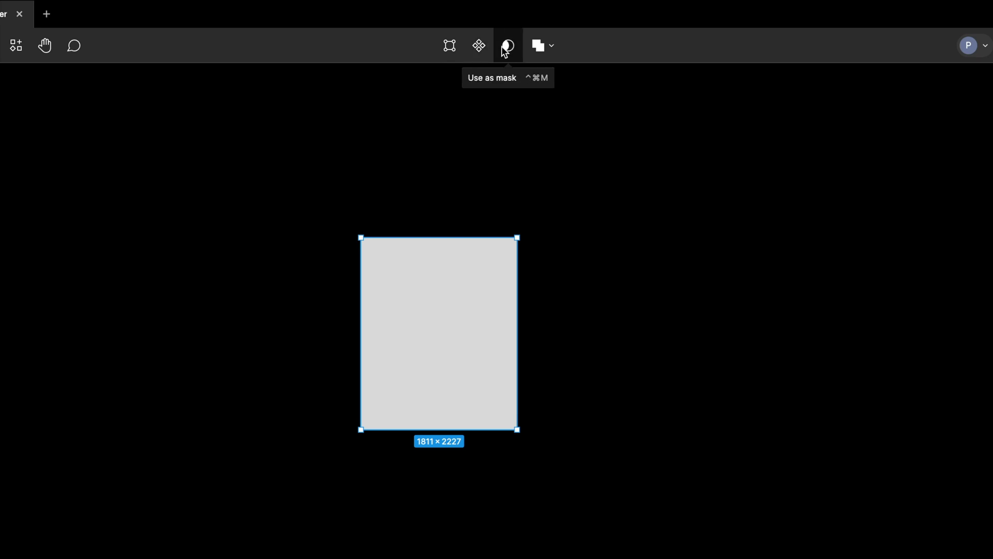
left_click(553, 50)
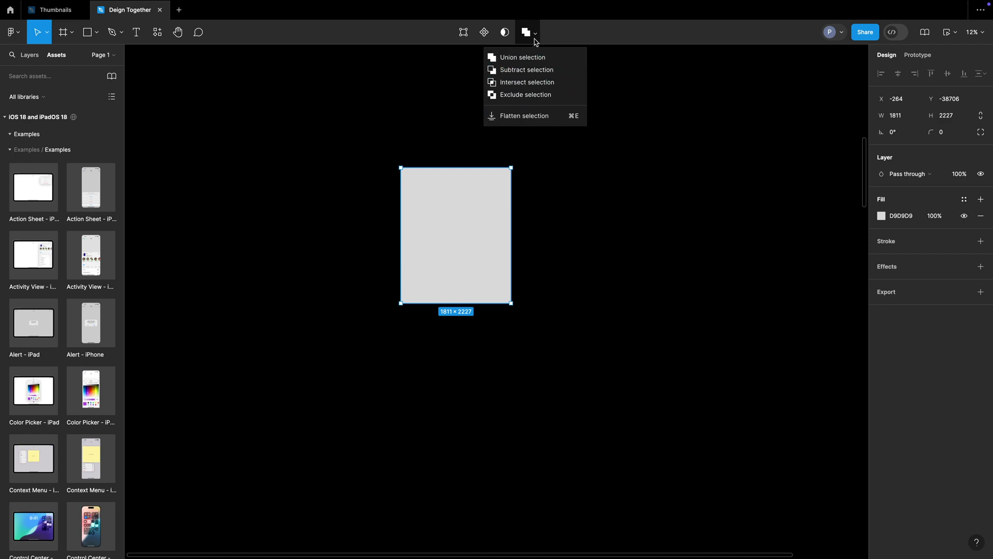
left_click(410, 130)
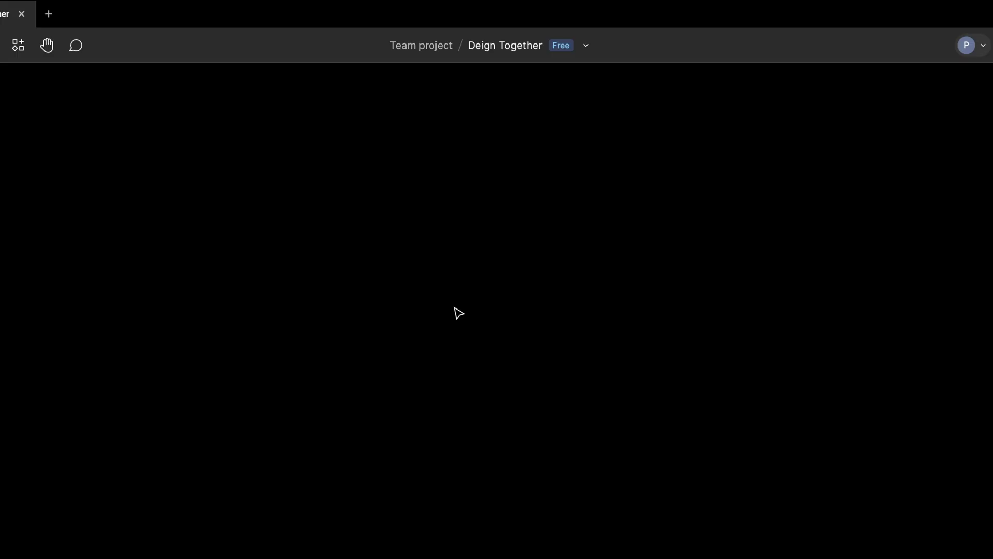
Step: Draw a tall 2338×2805 rectangle, make it component Rectangle 5, and add a variant
key("r")
left_click_drag(343, 241, 544, 483)
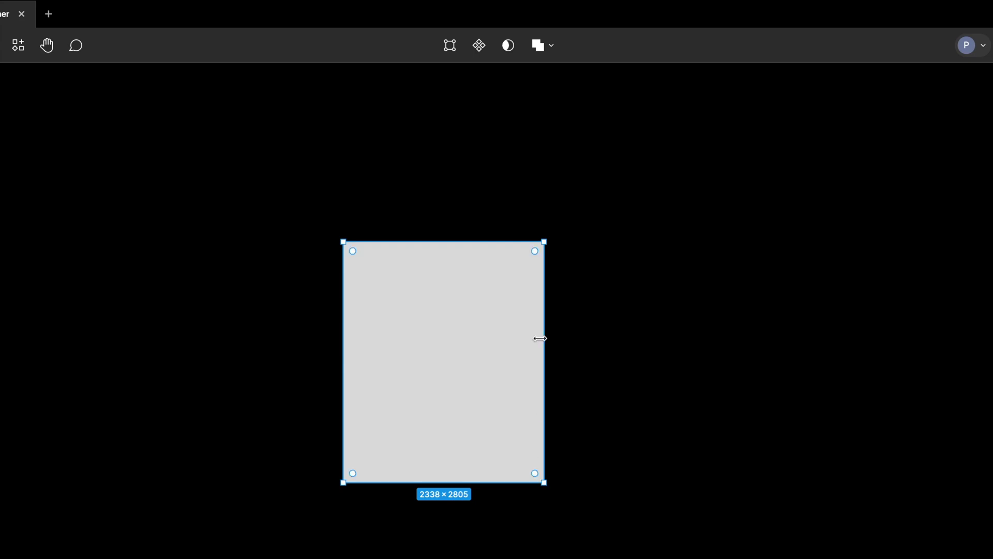
left_click(479, 45)
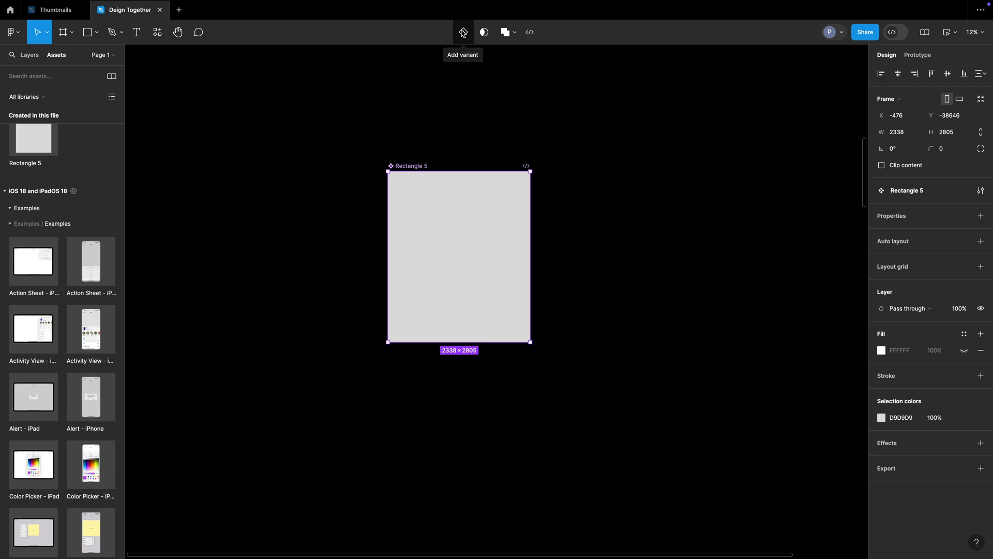
left_click(463, 32)
scroll(455, 148, "down", 2)
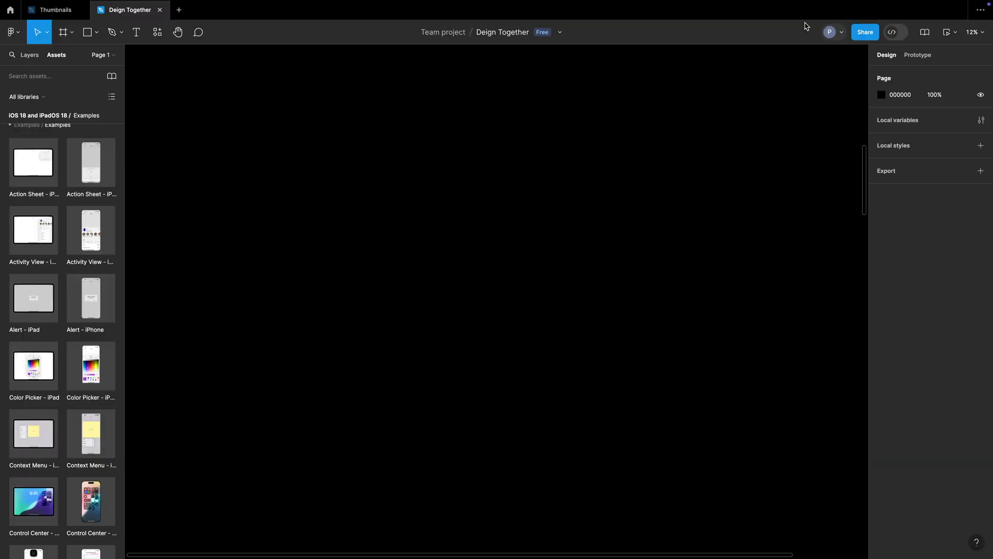
Step: Check who is in the file, then open the Share this file dialog
left_click(843, 34)
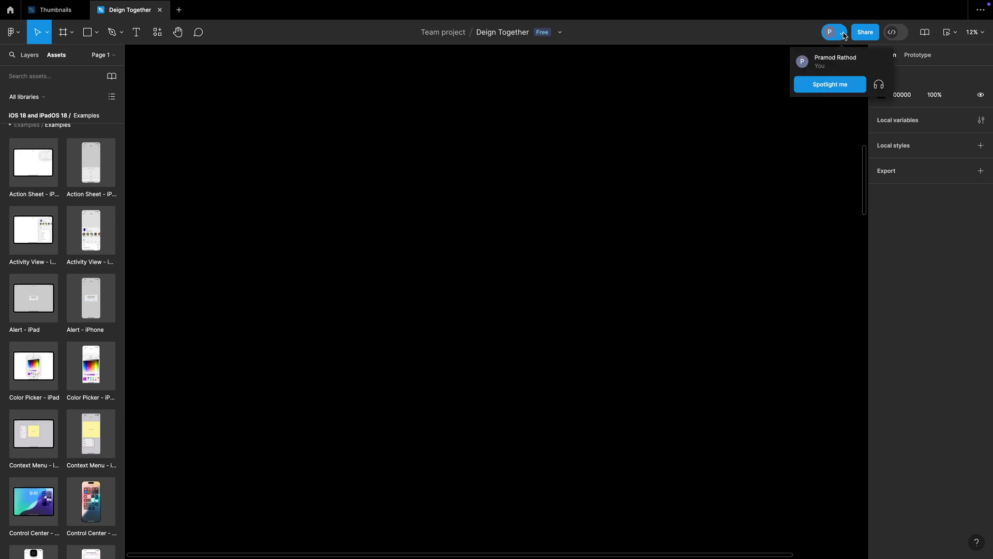
left_click(754, 33)
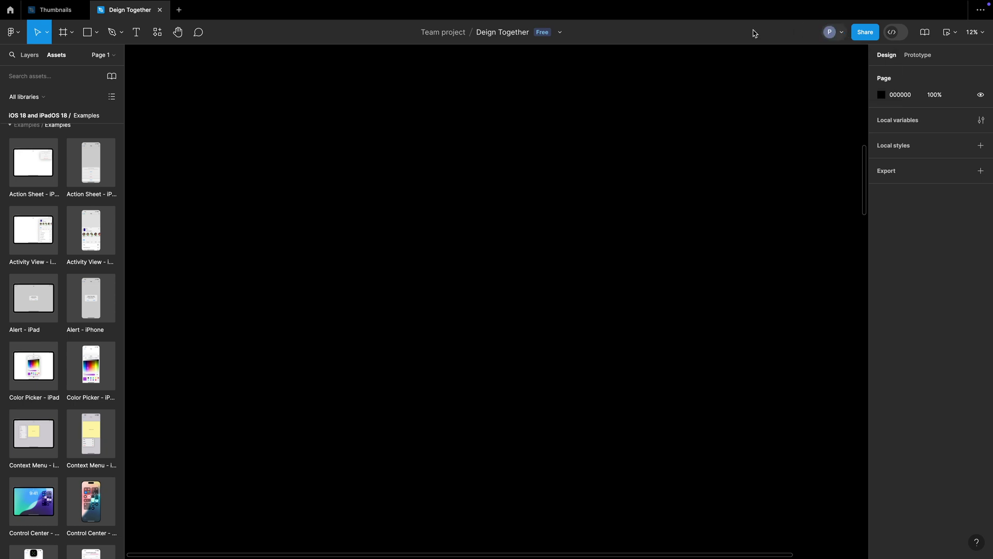
left_click(842, 35)
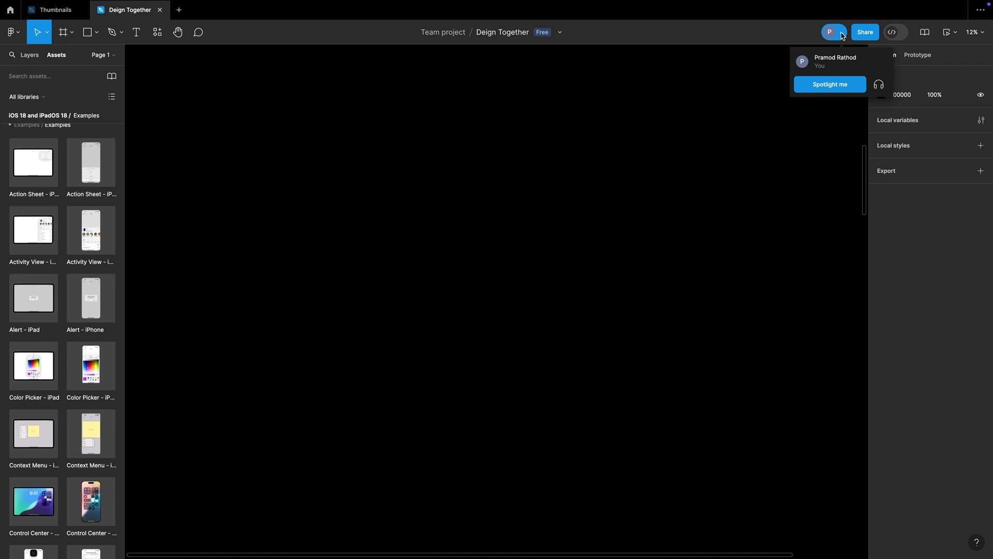
left_click(780, 35)
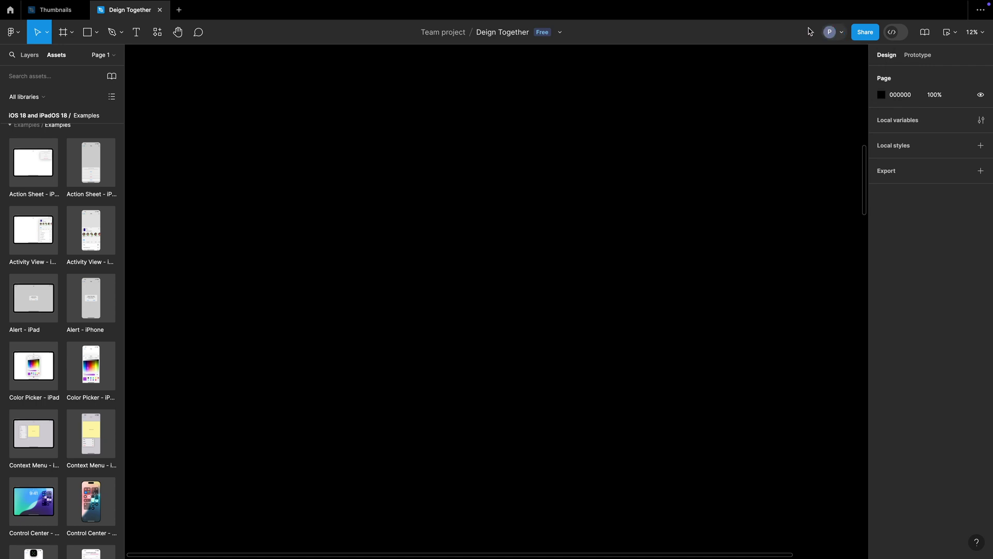
left_click(842, 35)
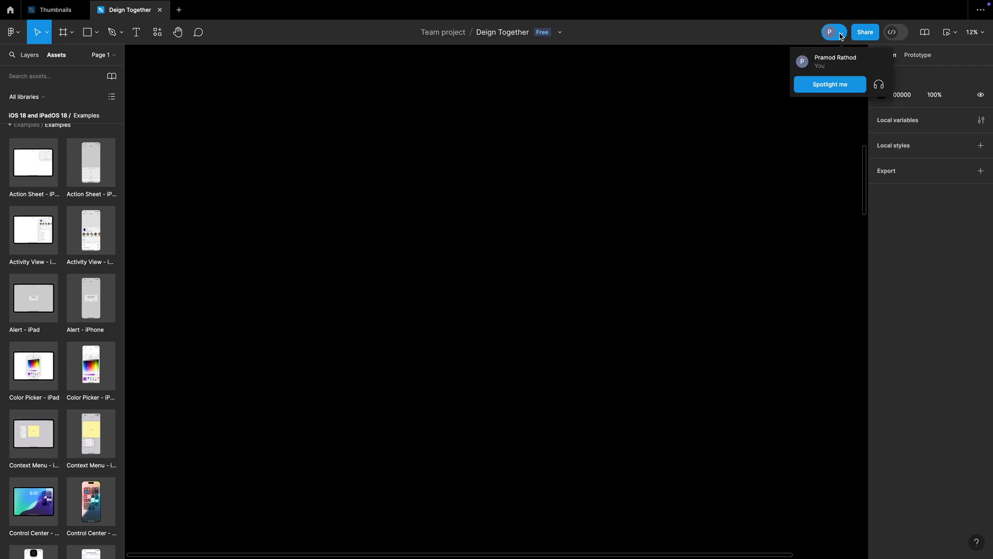
left_click(817, 66)
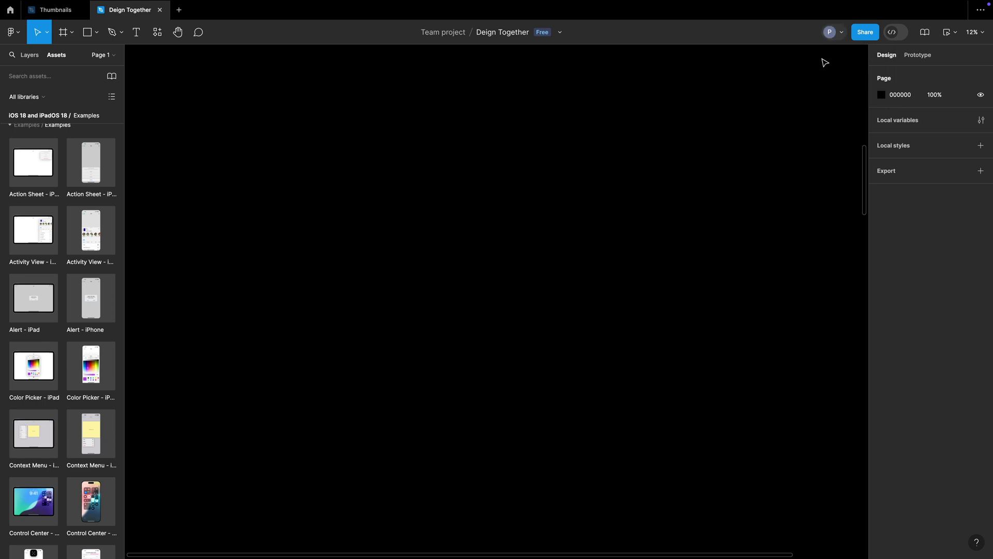
left_click(863, 36)
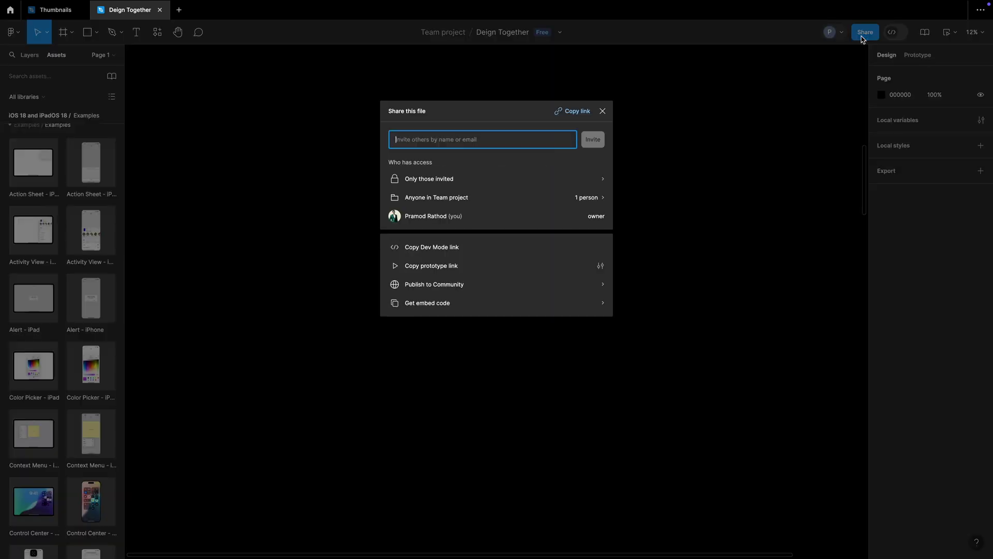
Step: Close the Share this file dialog and switch to Dev Mode
left_click(601, 113)
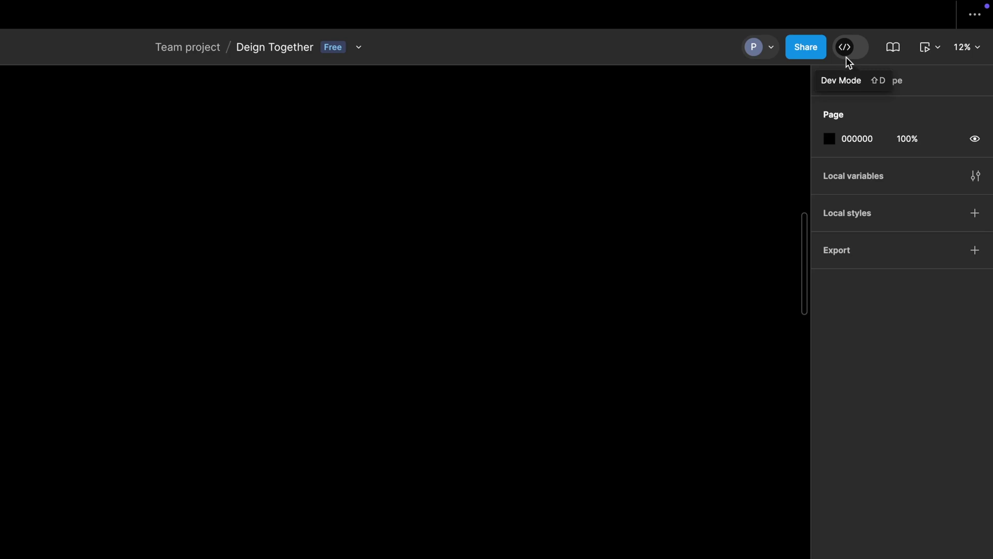
left_click(856, 55)
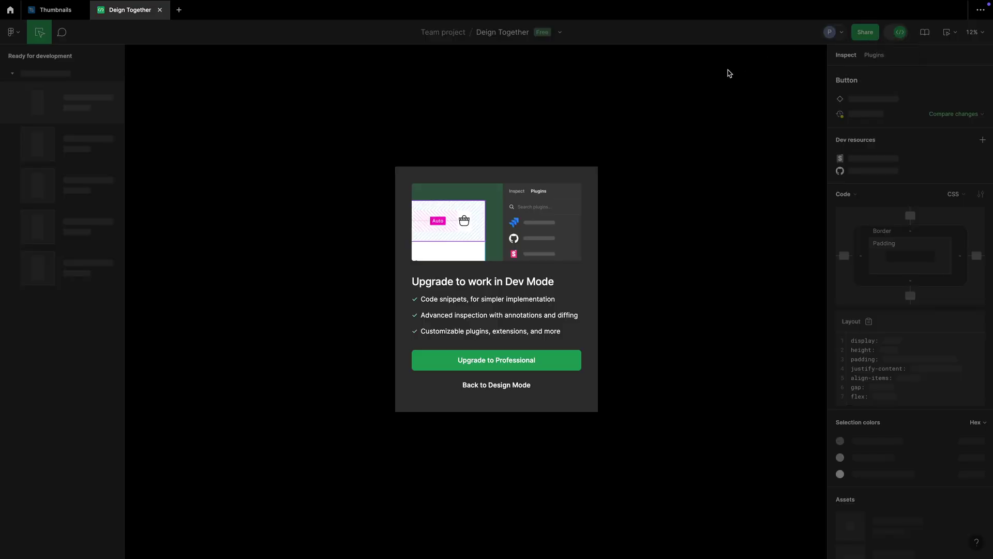
left_click(900, 32)
left_click(955, 32)
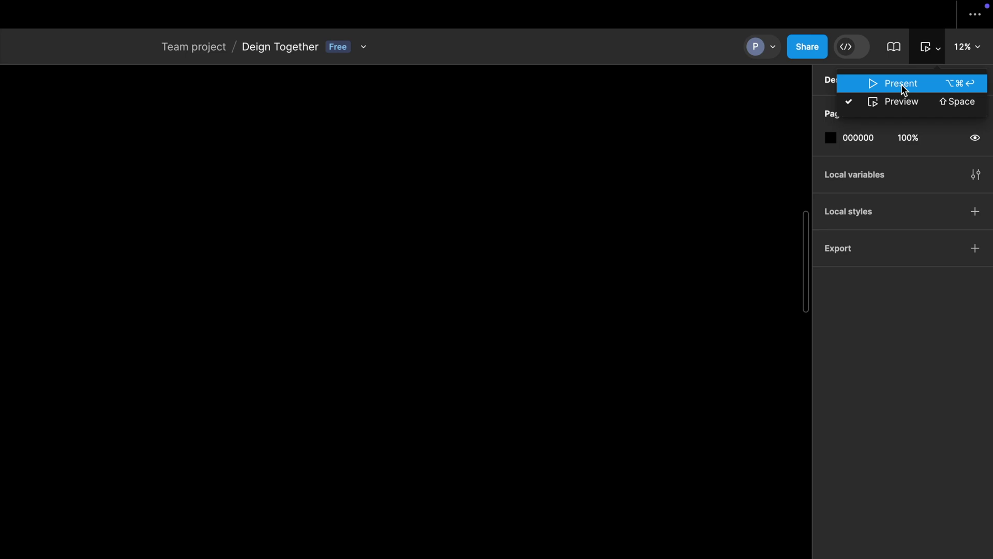
left_click(67, 210)
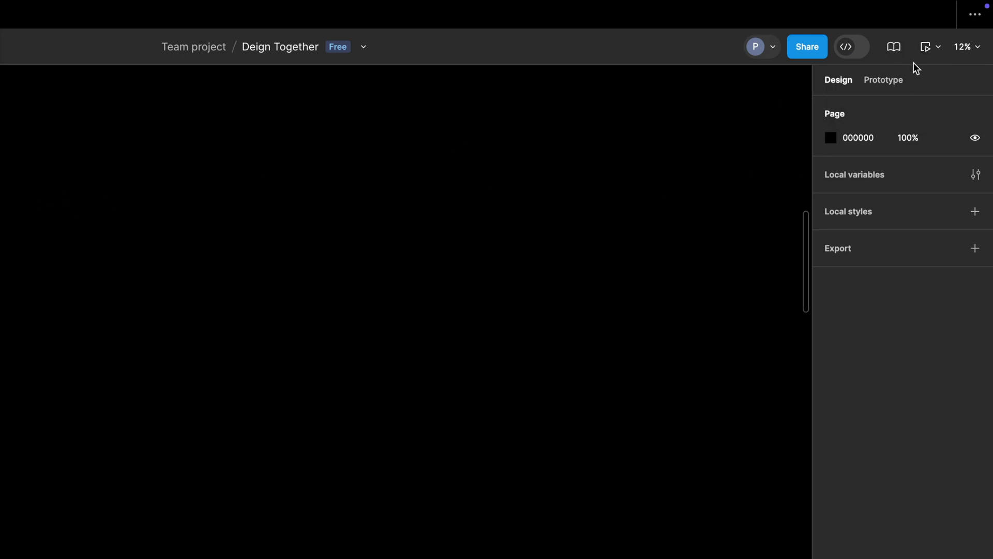
left_click(939, 50)
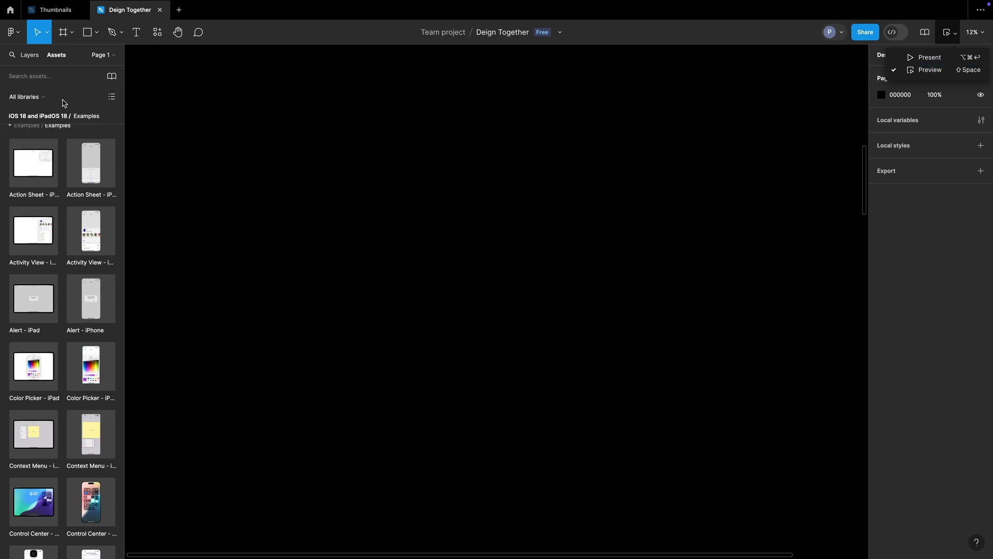
left_click(578, 229)
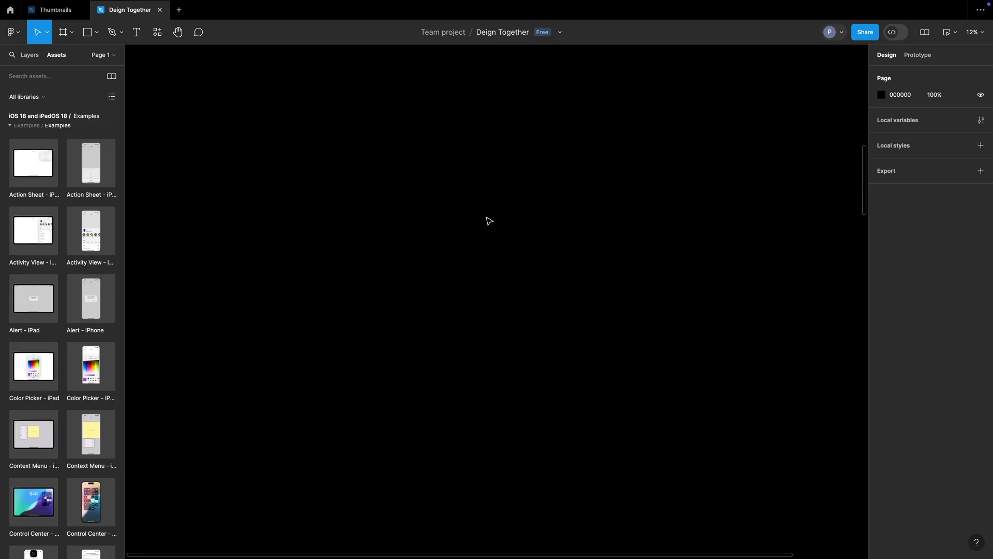
key("r")
left_click_drag(360, 190, 565, 378)
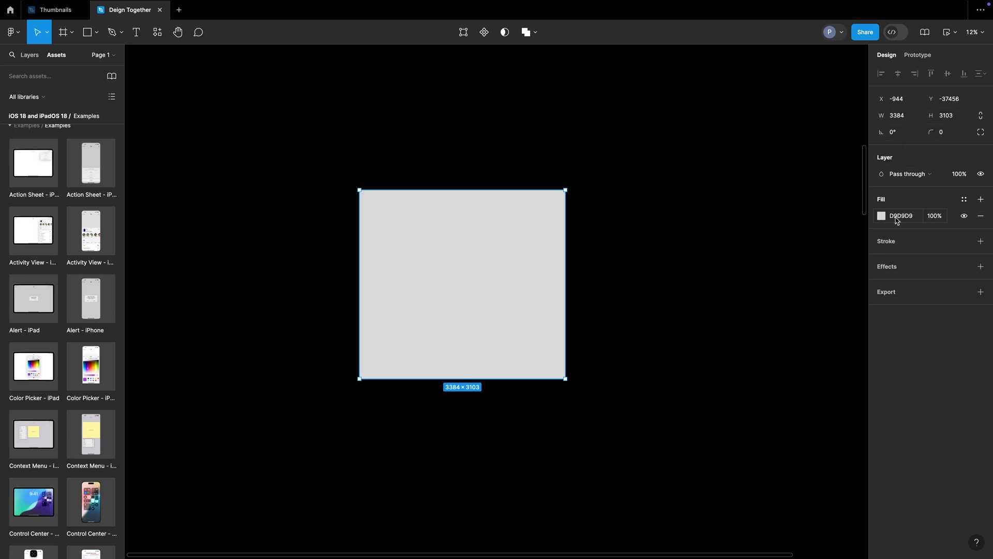
left_click(498, 159)
left_click(504, 243)
left_click(721, 109)
left_click(484, 233)
key("Delete")
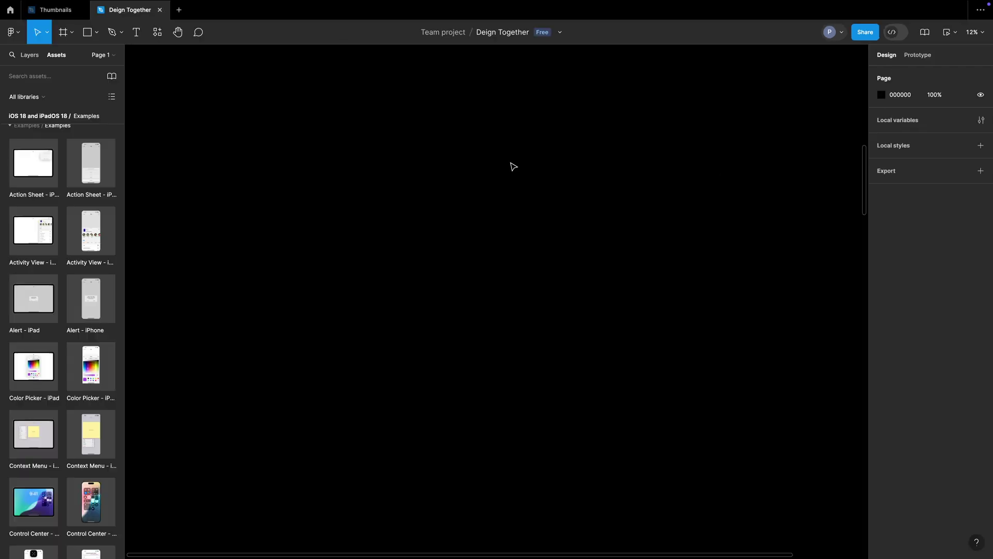
Step: Draw Frame 6, then duplicate it as Frame 7 and move Frame 7 to the right
key("f")
left_click_drag(368, 139, 501, 336)
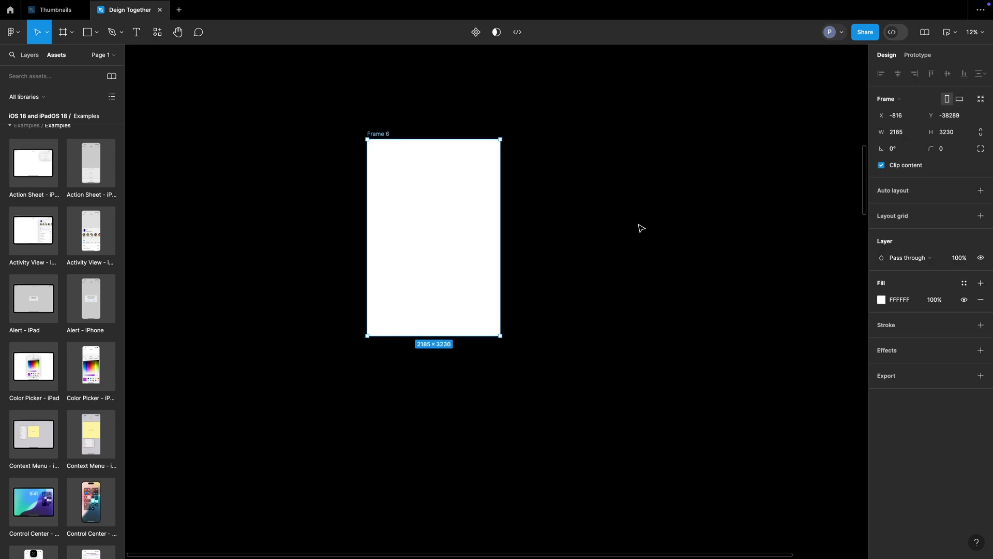
left_click(639, 227)
left_click(374, 137)
key("ctrl+d")
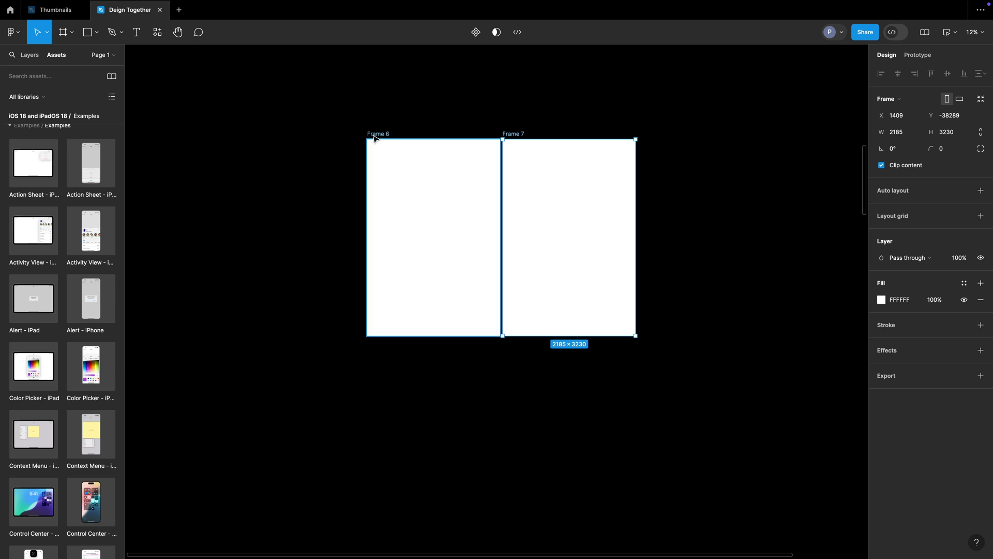
left_click(503, 95)
left_click_drag(516, 135, 590, 136)
left_click(518, 99)
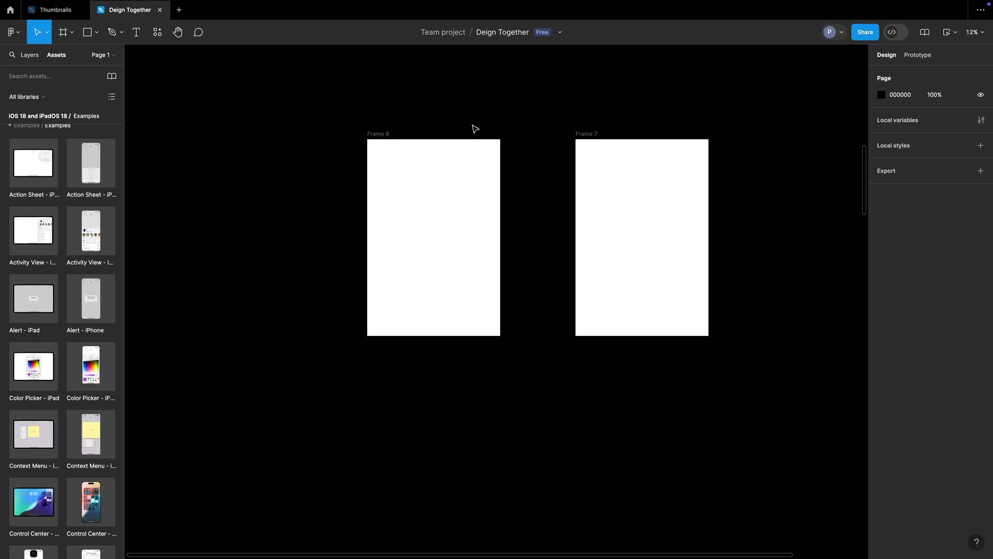
Step: Draw a small grey box near the bottom of Frame 6
key("r")
mouse_move(396, 256)
left_mouse_down()
mouse_move(466, 288)
mouse_move(428, 286)
left_mouse_up()
left_click(313, 250)
left_click(424, 278)
left_click(332, 257)
left_click(438, 278)
left_click(536, 169)
left_click(447, 278)
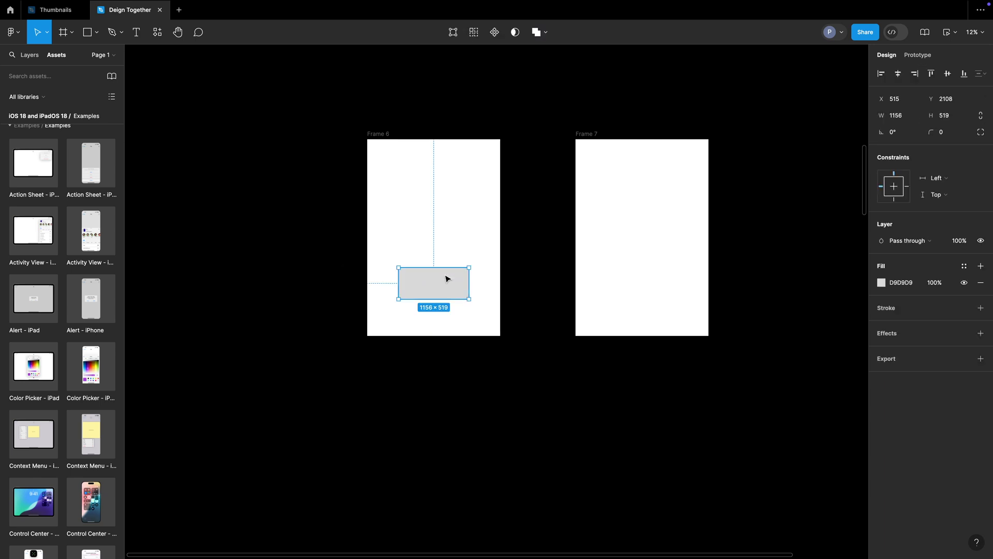
Step: Copy the grey box into Frame 7 and stretch it taller to 1156×2261
left_click_drag(462, 274, 642, 307)
left_click_drag(647, 232, 648, 166)
left_click(627, 92)
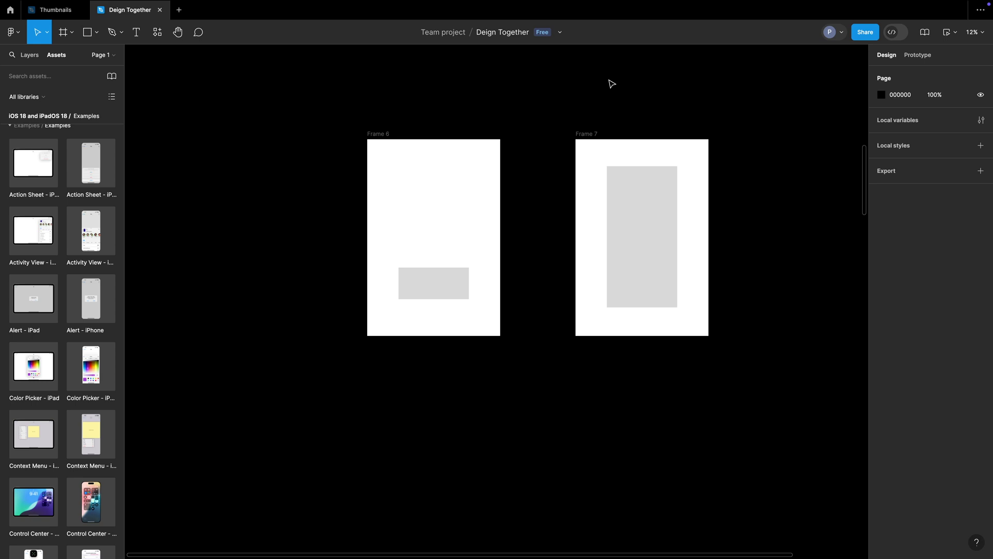
left_click(435, 284)
left_click(524, 239)
left_click(632, 221)
left_click(550, 201)
left_click(919, 56)
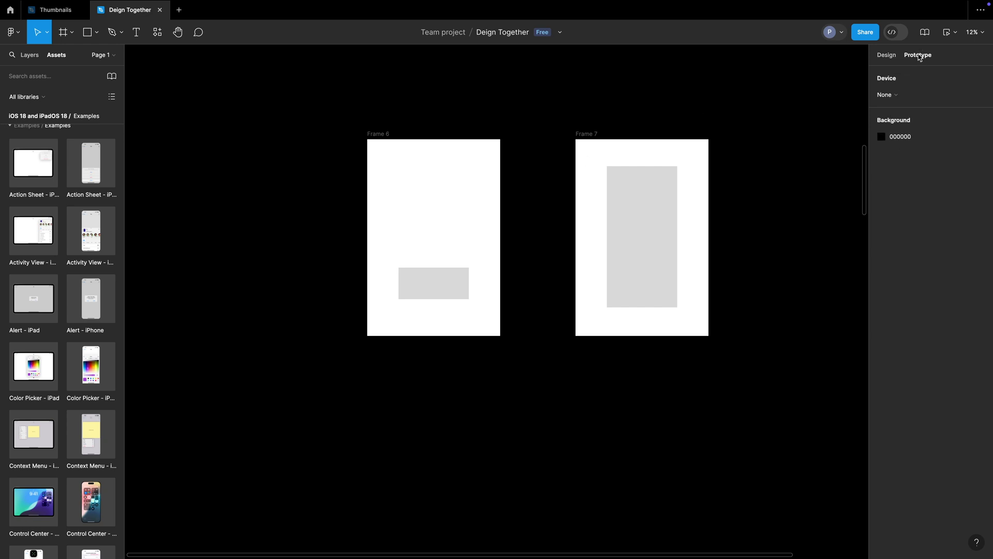
Step: Link Frame 6's grey box to Frame 7 with an On click, Navigate to Frame 7 interaction
left_click(434, 295)
left_click_drag(469, 283, 582, 290)
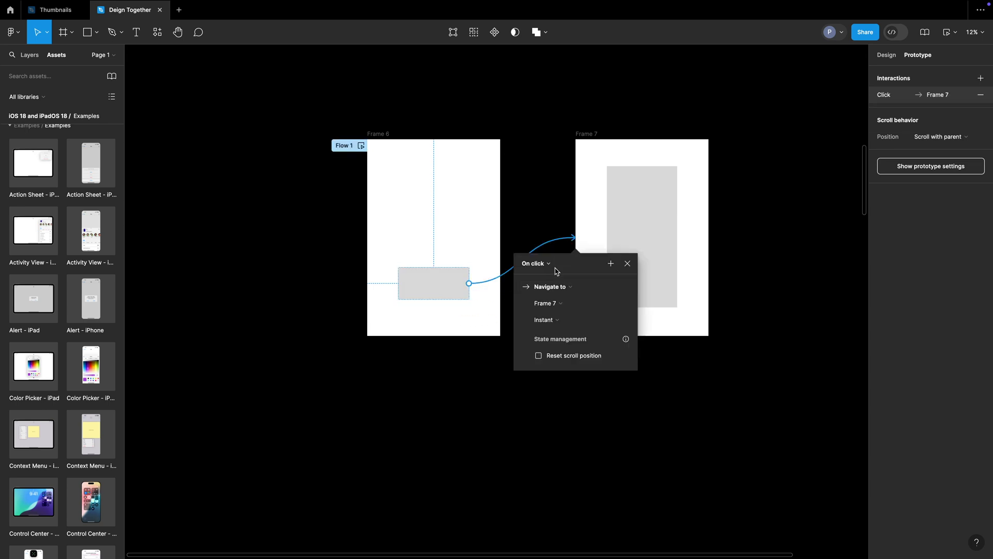
left_click(537, 263)
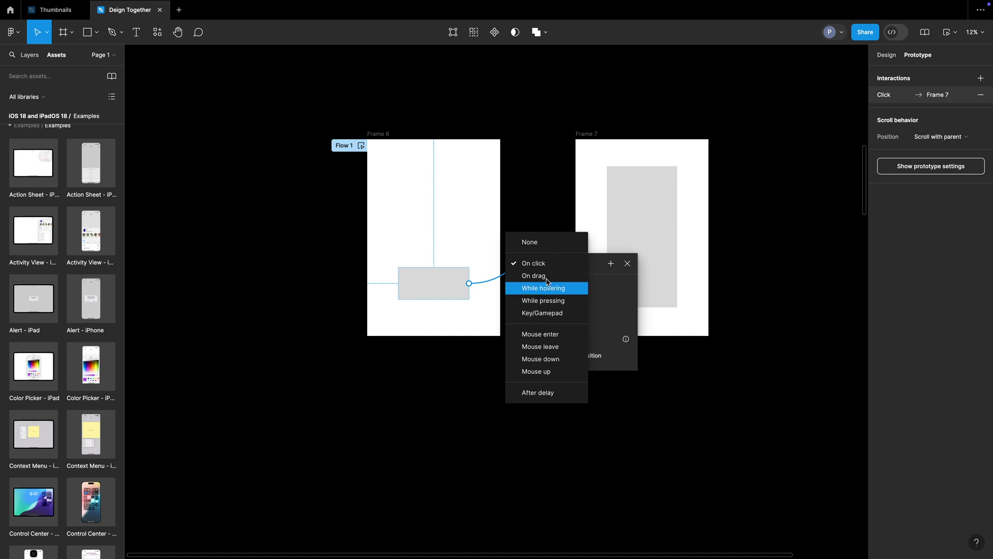
left_click(603, 282)
left_click(561, 309)
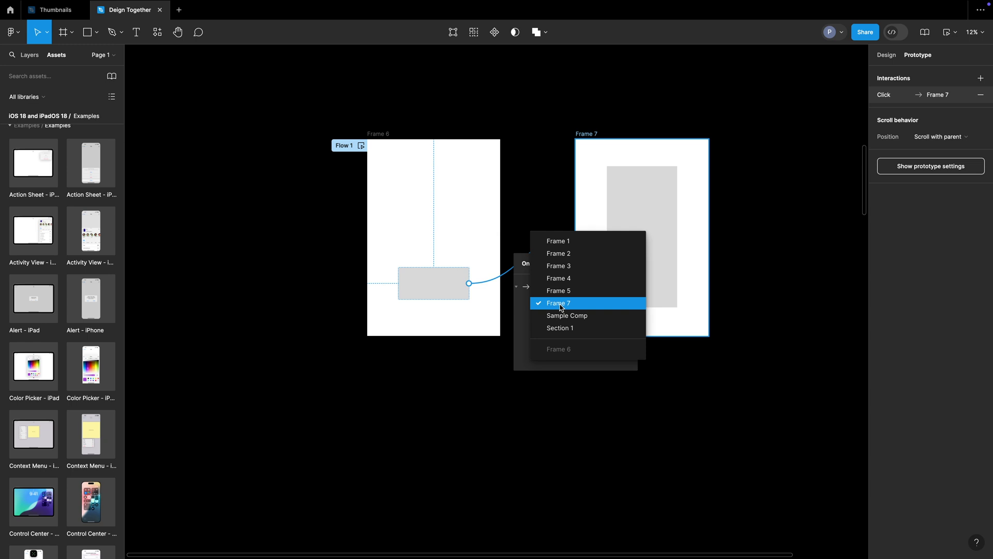
left_click(547, 173)
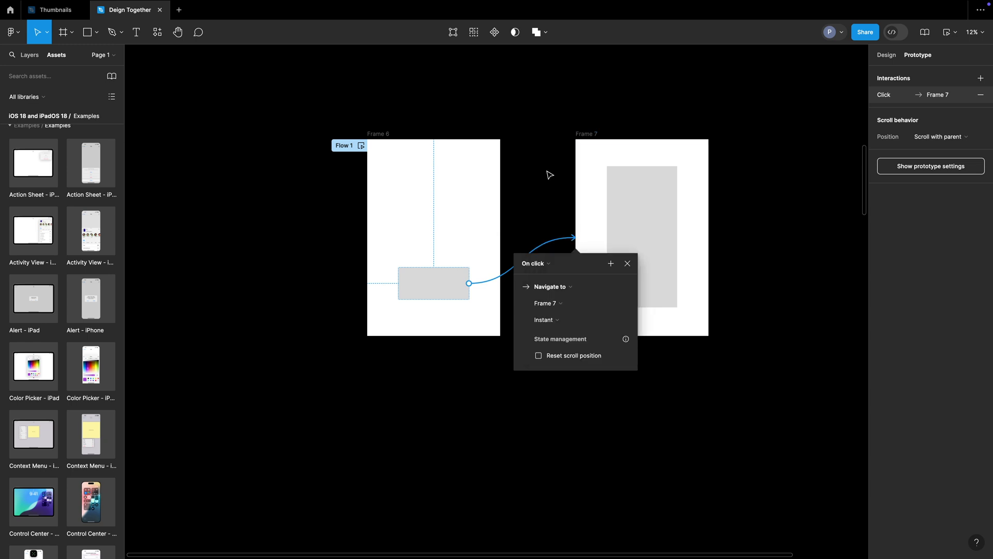
left_click(626, 265)
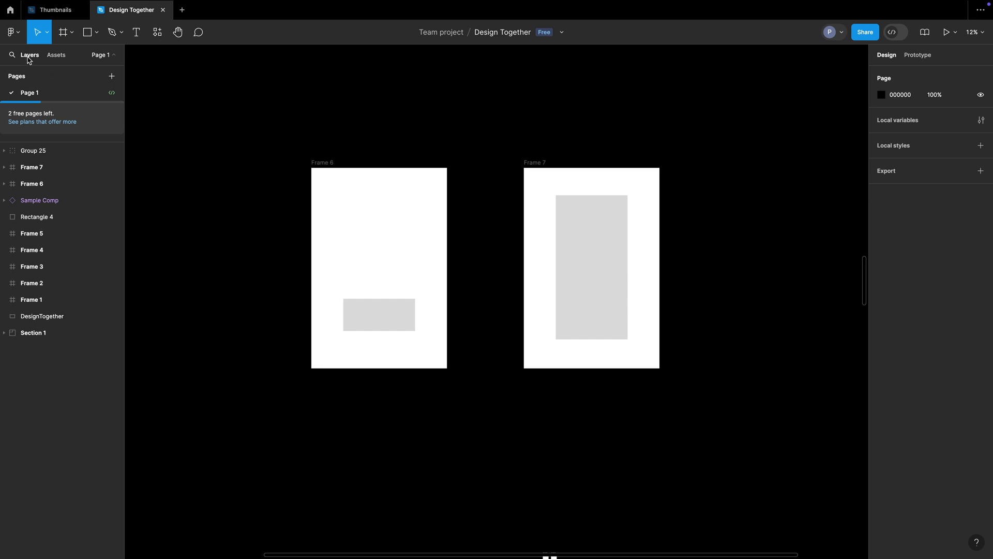
Step: Switch between the Assets library and the Layers list
left_click(57, 57)
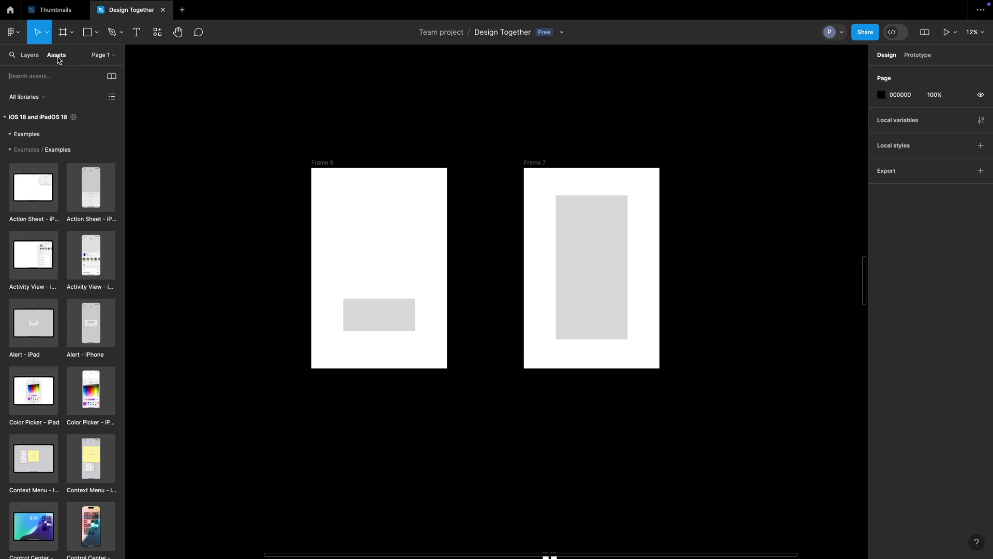
left_click(29, 54)
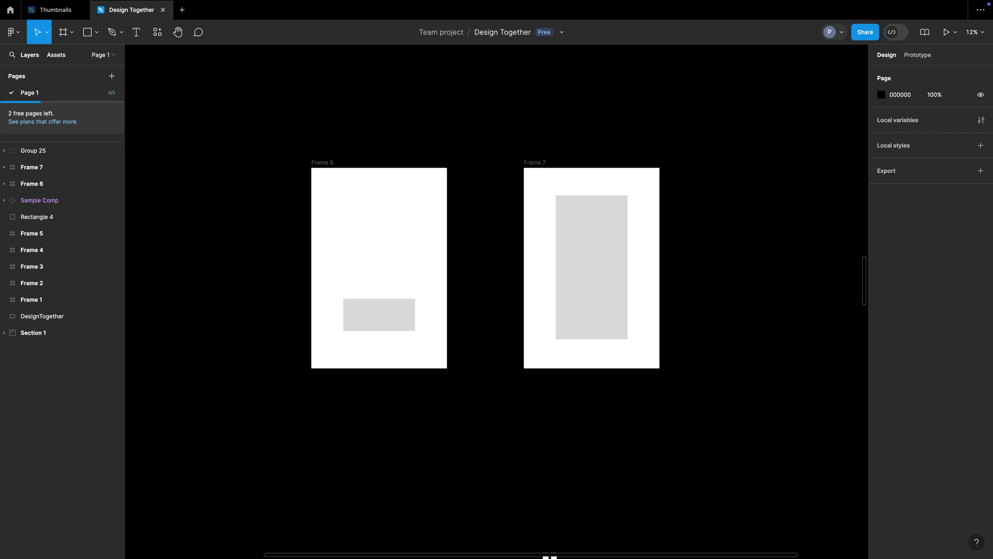
key("alt+2")
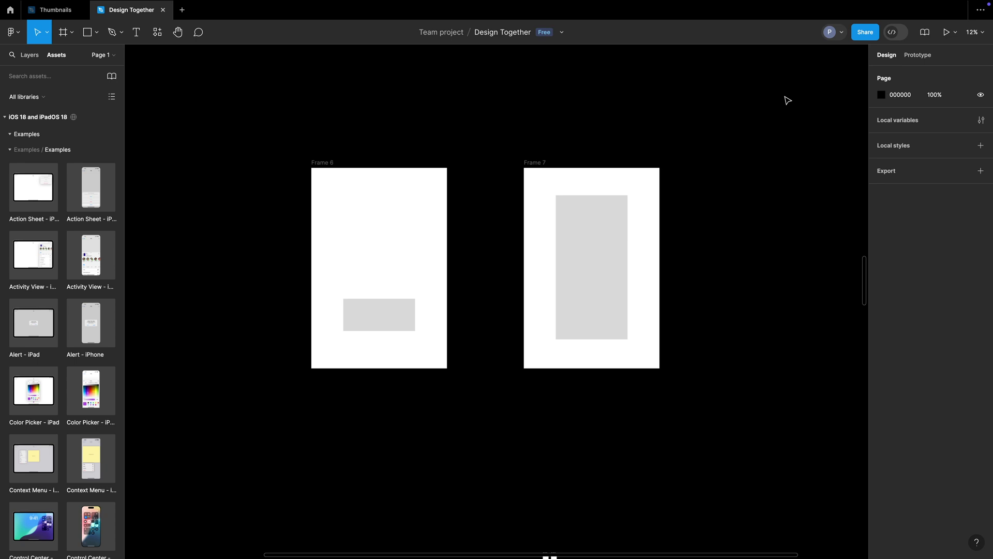
Step: Toggle between the Prototype and Design tabs to view the Flow 1 connection
key("alt+9")
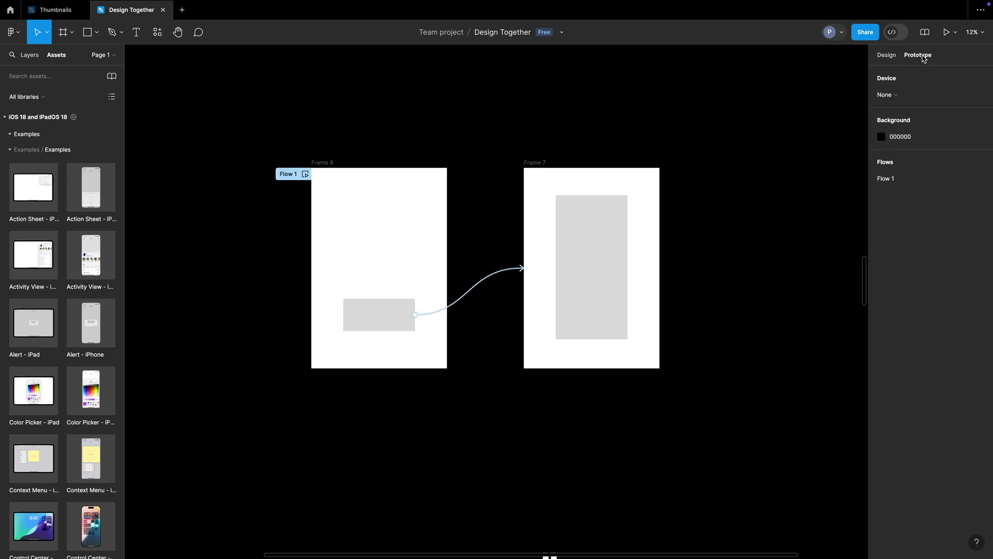
key("alt+8")
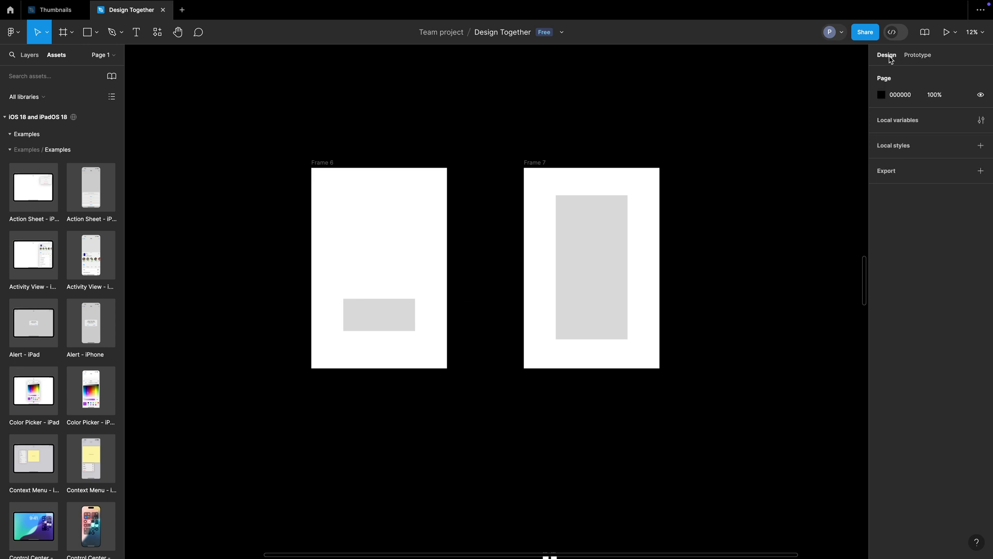
key("alt+9")
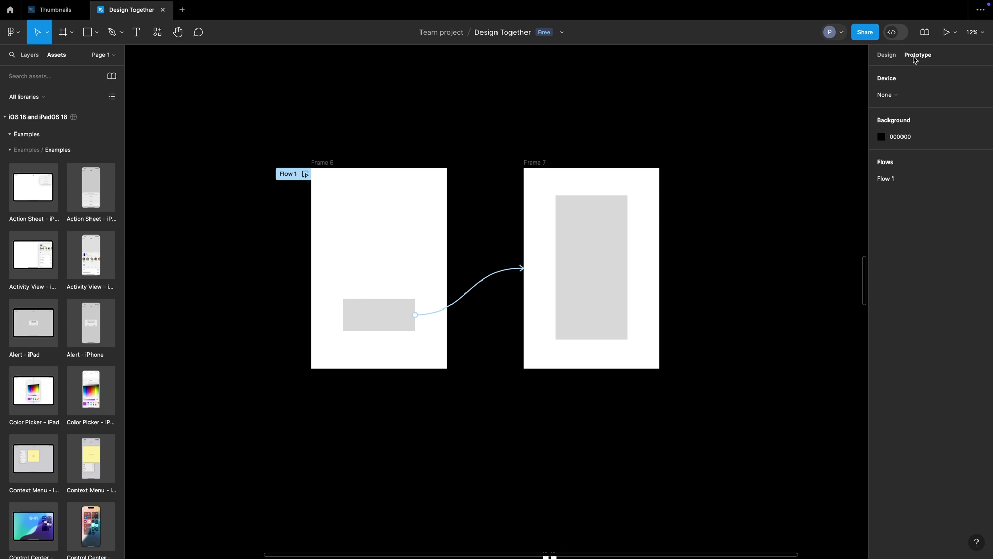
key("alt+8")
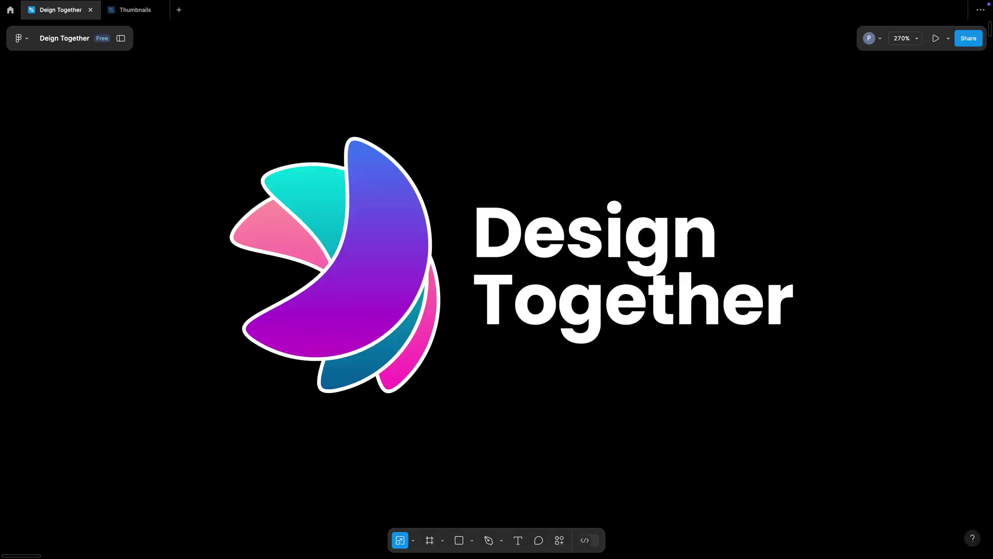